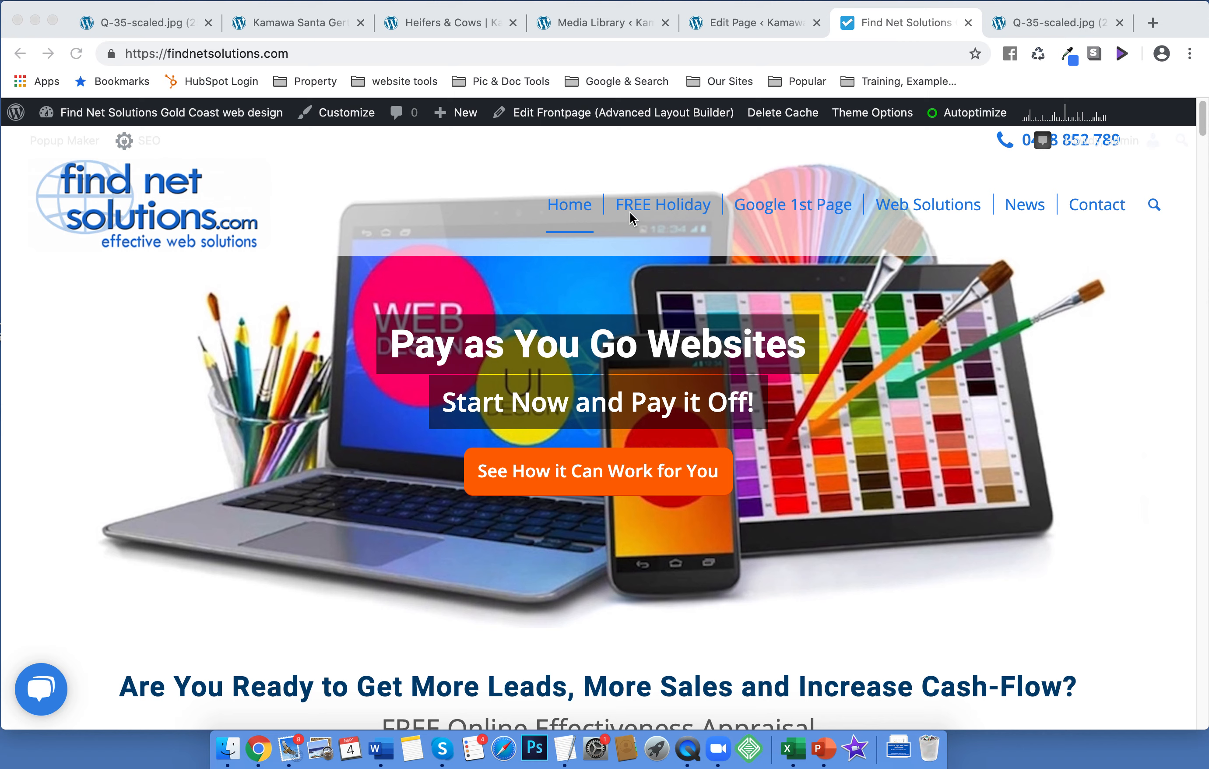
Open the Heifers & Cows page and scroll to the heifer photo
click(443, 21)
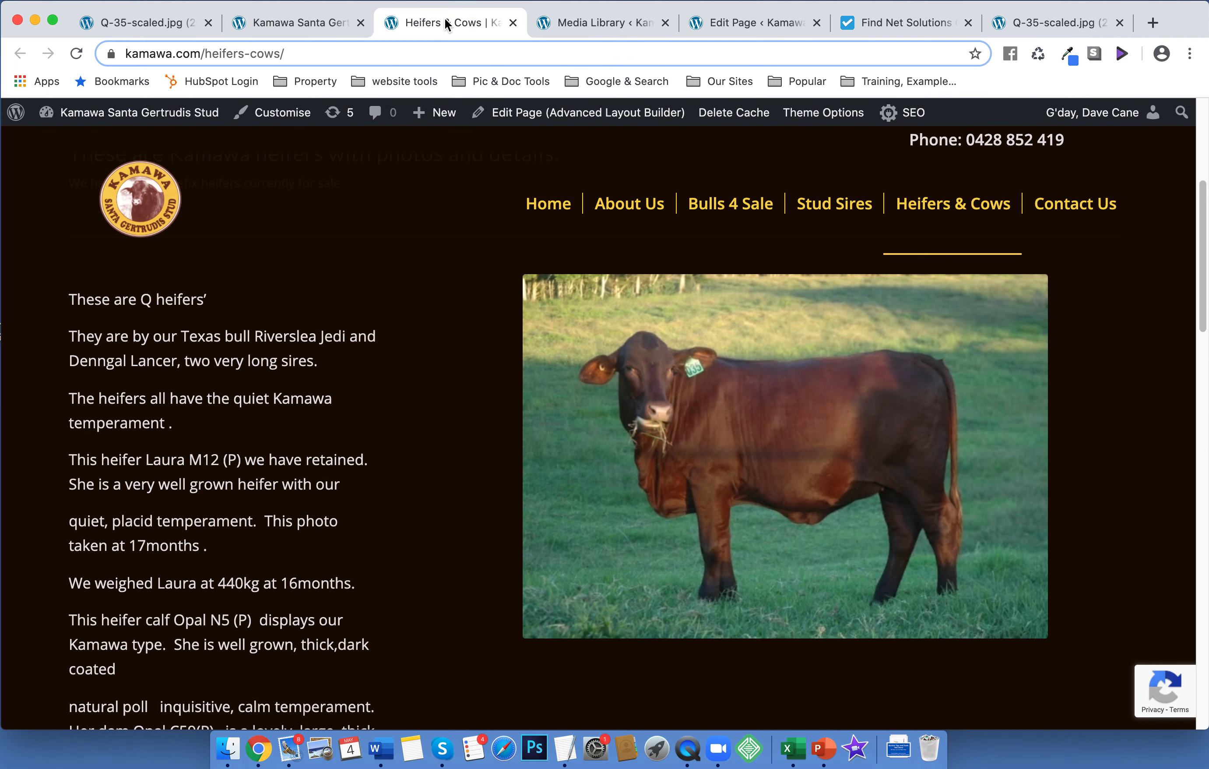
scroll(403, 287, up, 6)
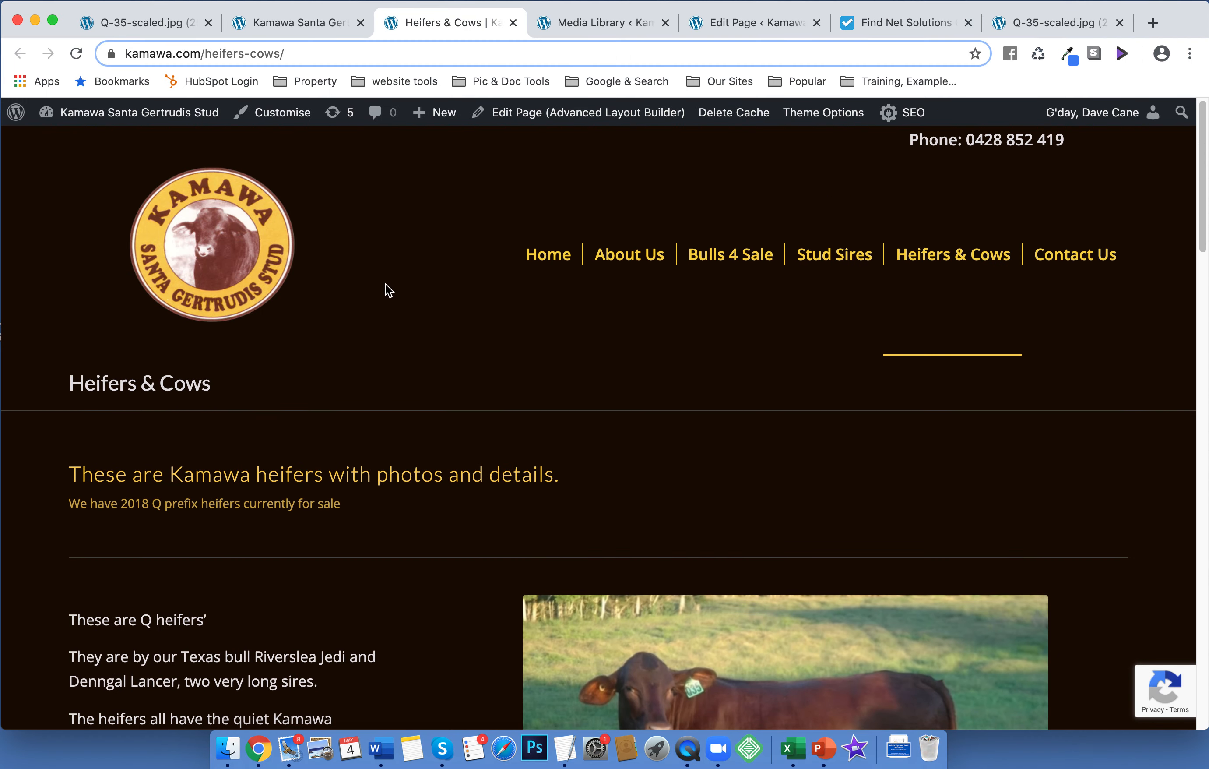
scroll(387, 293, down, 6)
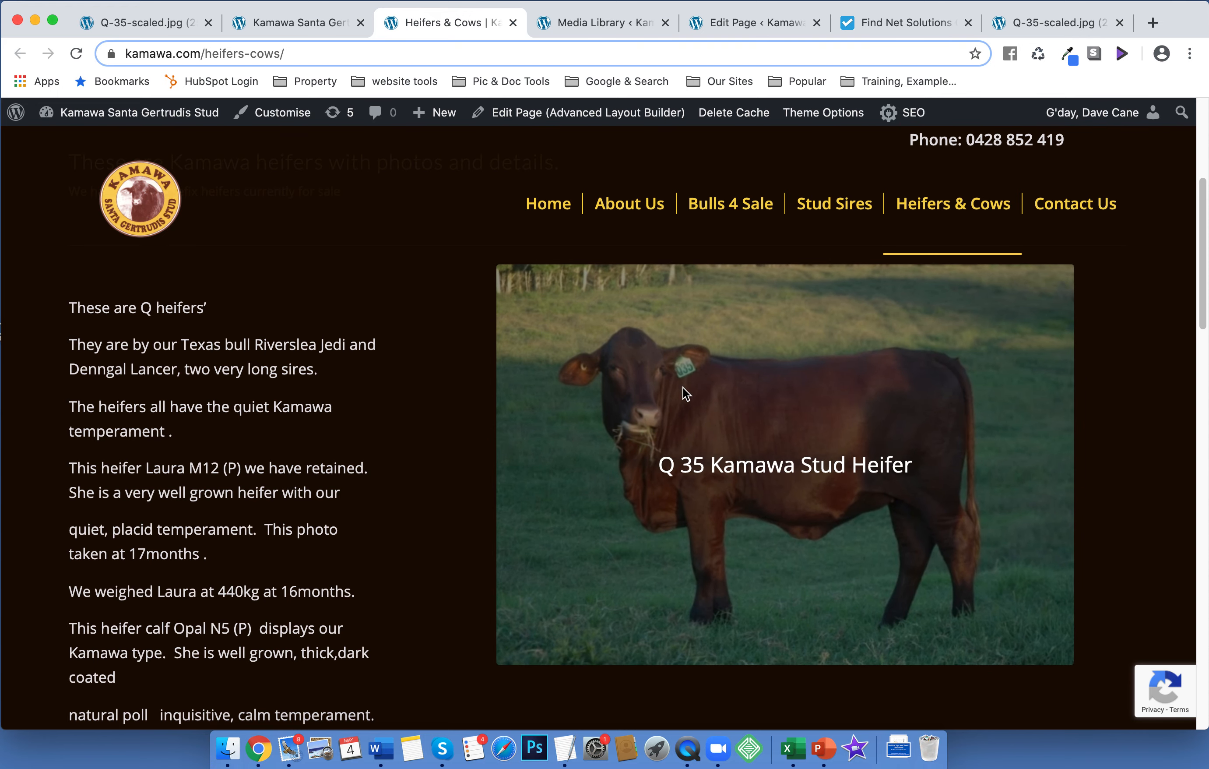
Check the home page and the full-size Q-35-scaled.jpg photo, then go to the Media Library
click(297, 21)
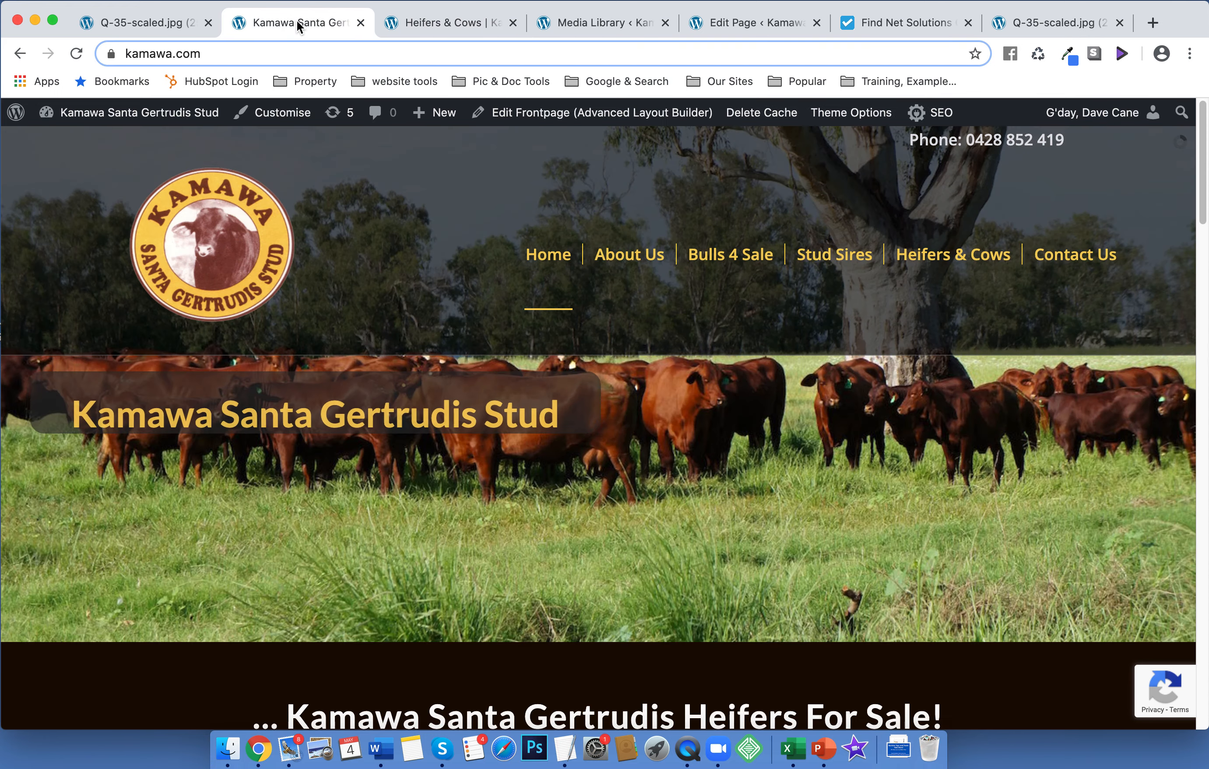
click(135, 20)
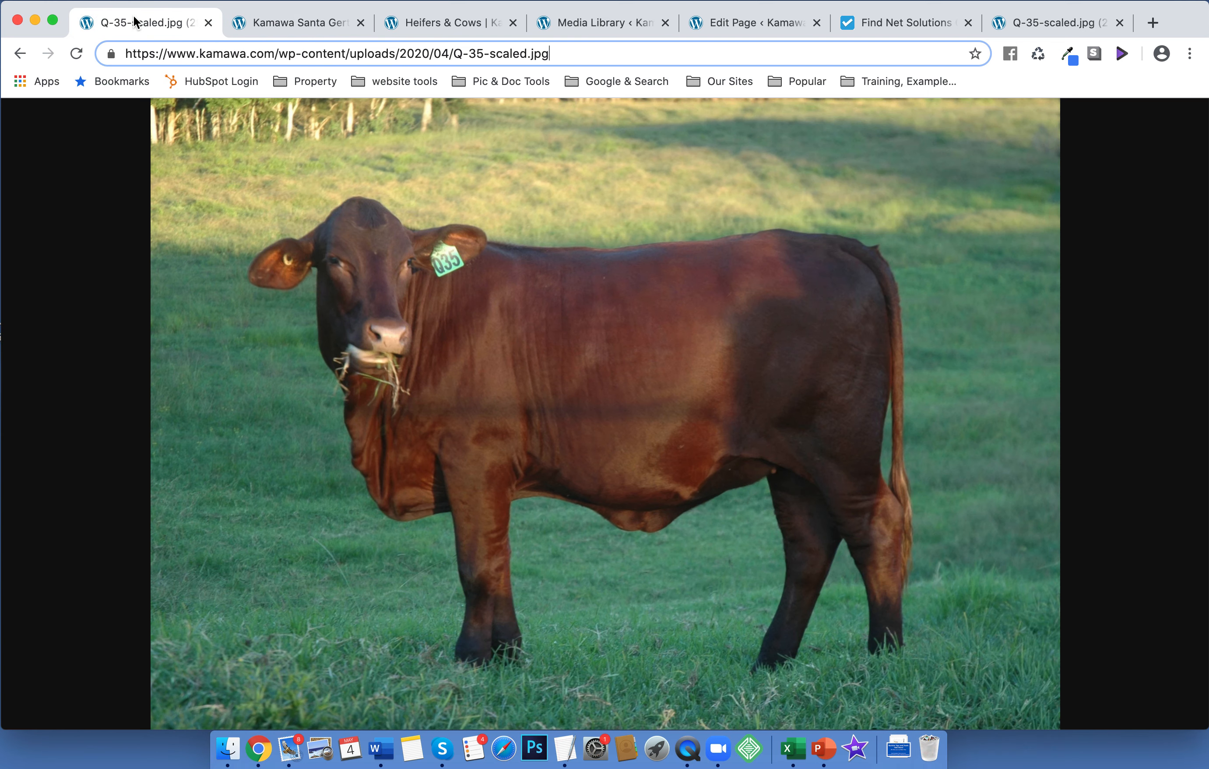
right_click(580, 329)
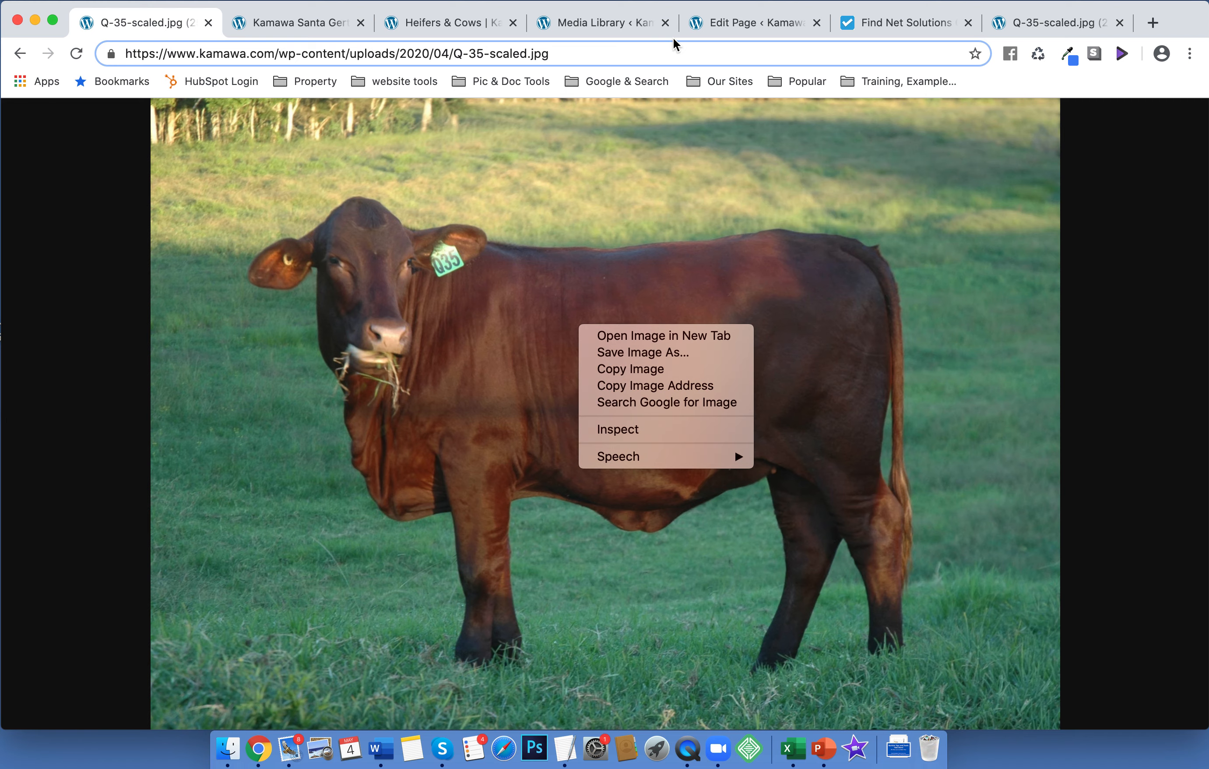
click(598, 27)
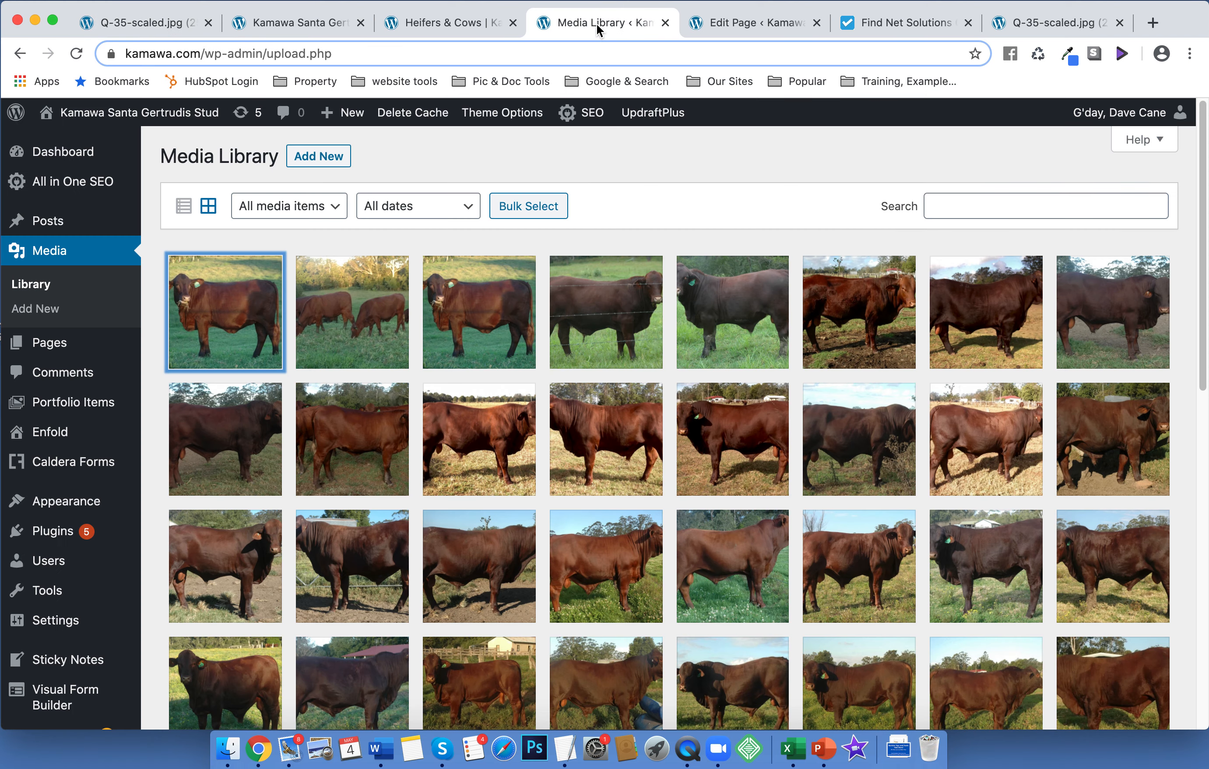
Open the Q-35 heifer image details and check its file size and dimensions
click(497, 308)
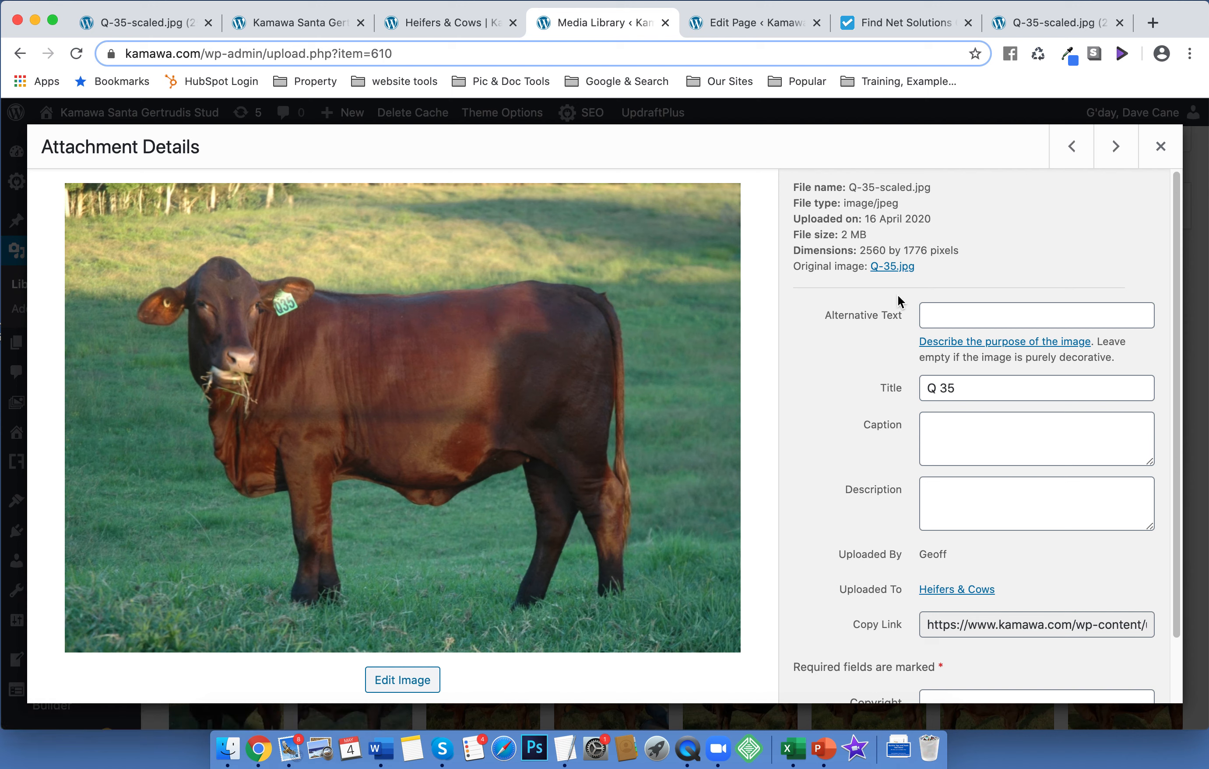
drag(801, 234, 965, 252)
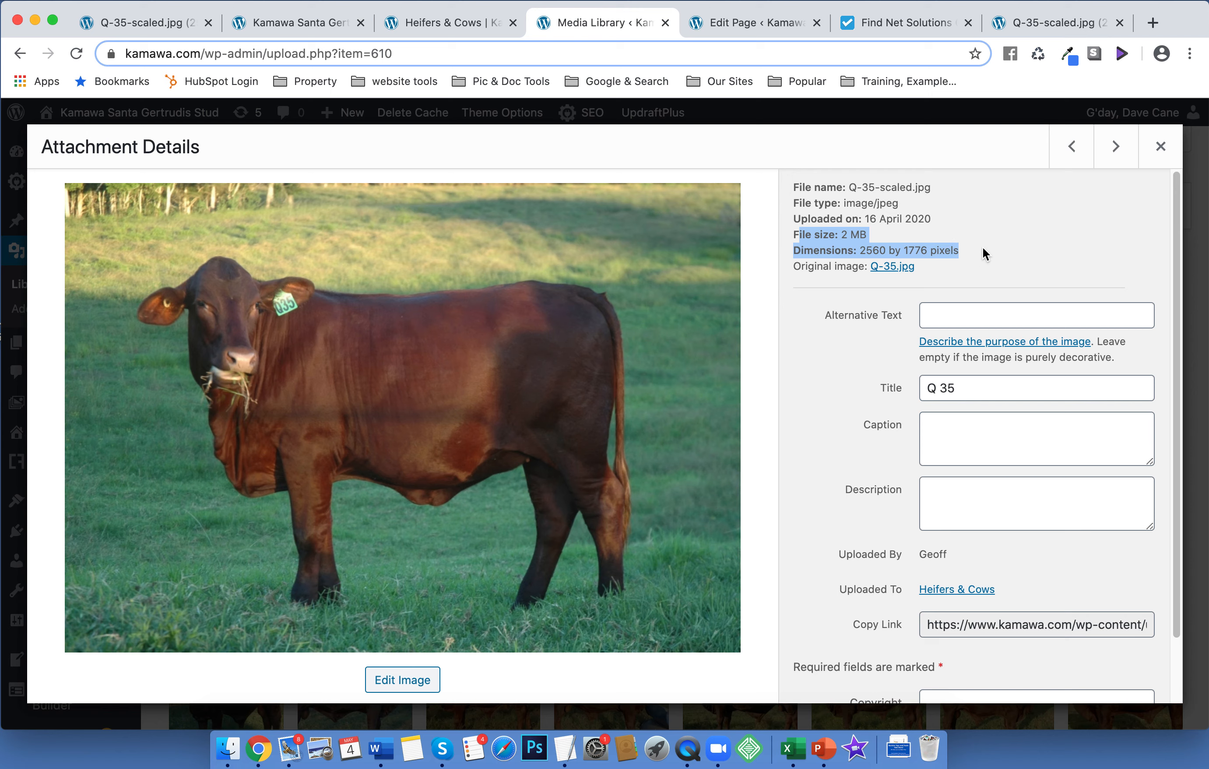
click(981, 247)
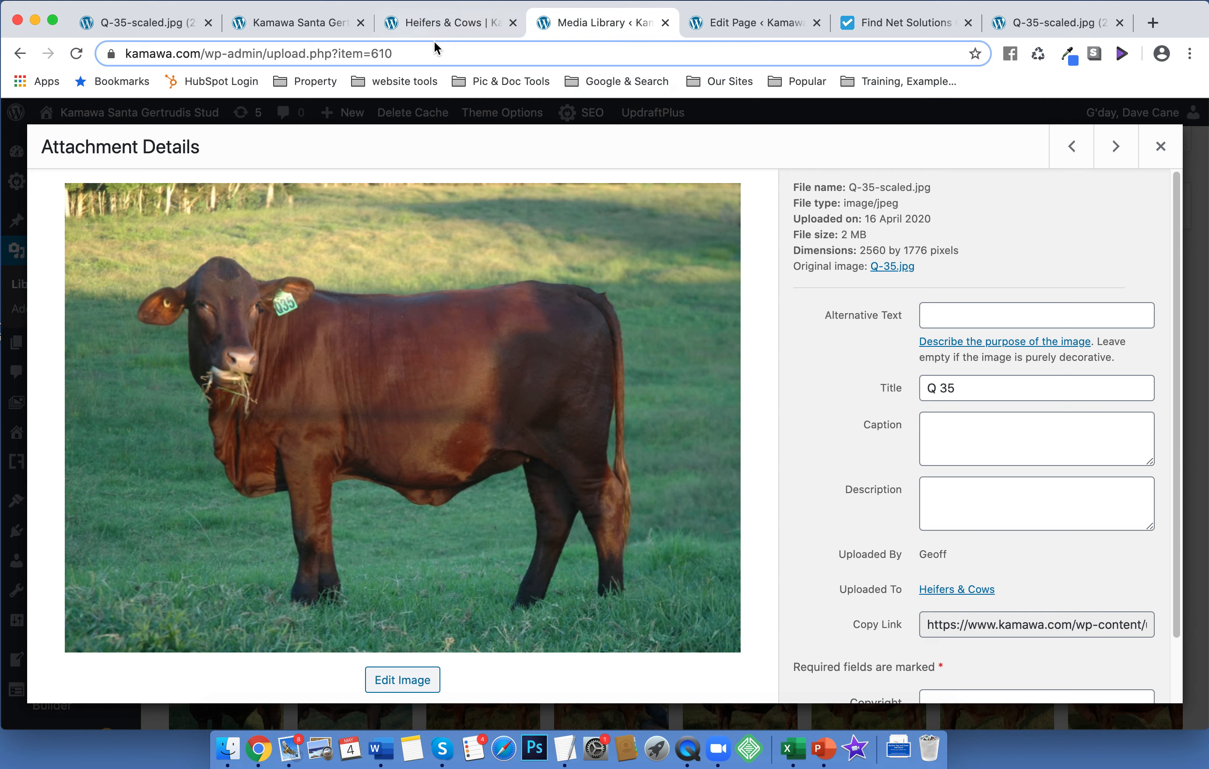
Copy the Q-35-scaled.jpg full link from its attachment details, then open the Heifers & Cows edit page
click(424, 24)
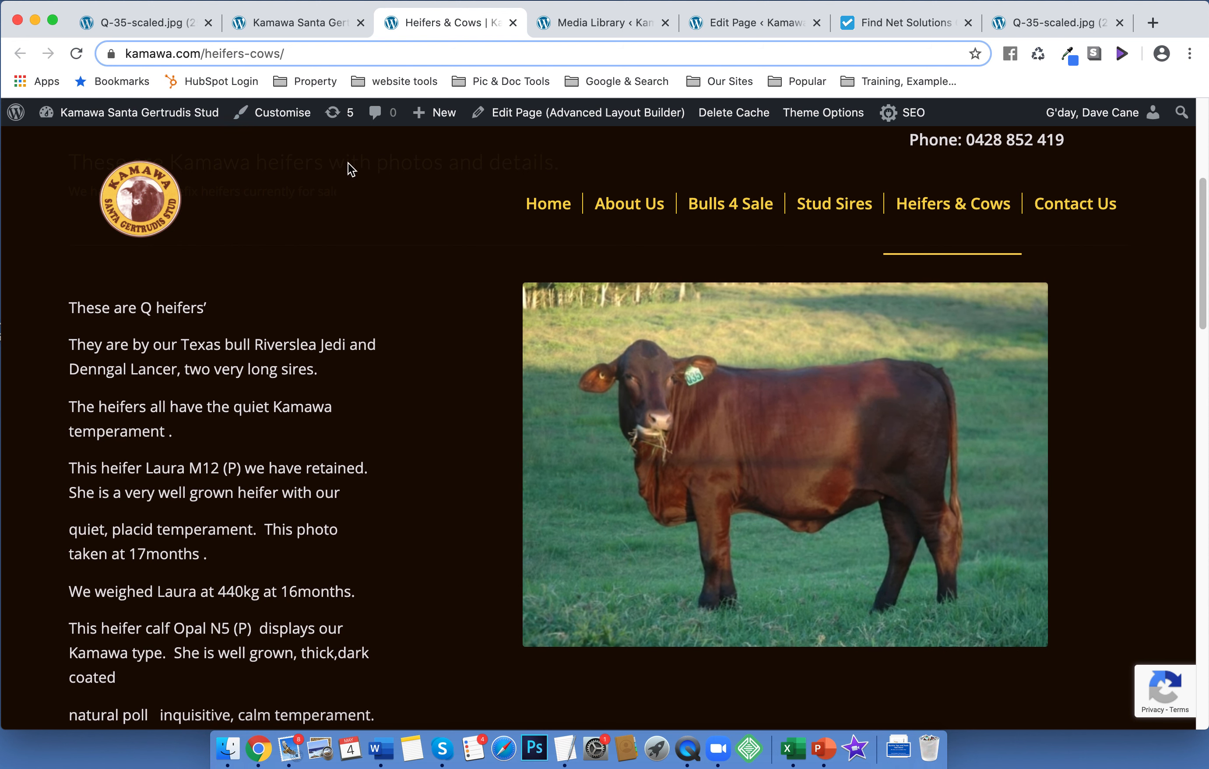
click(573, 24)
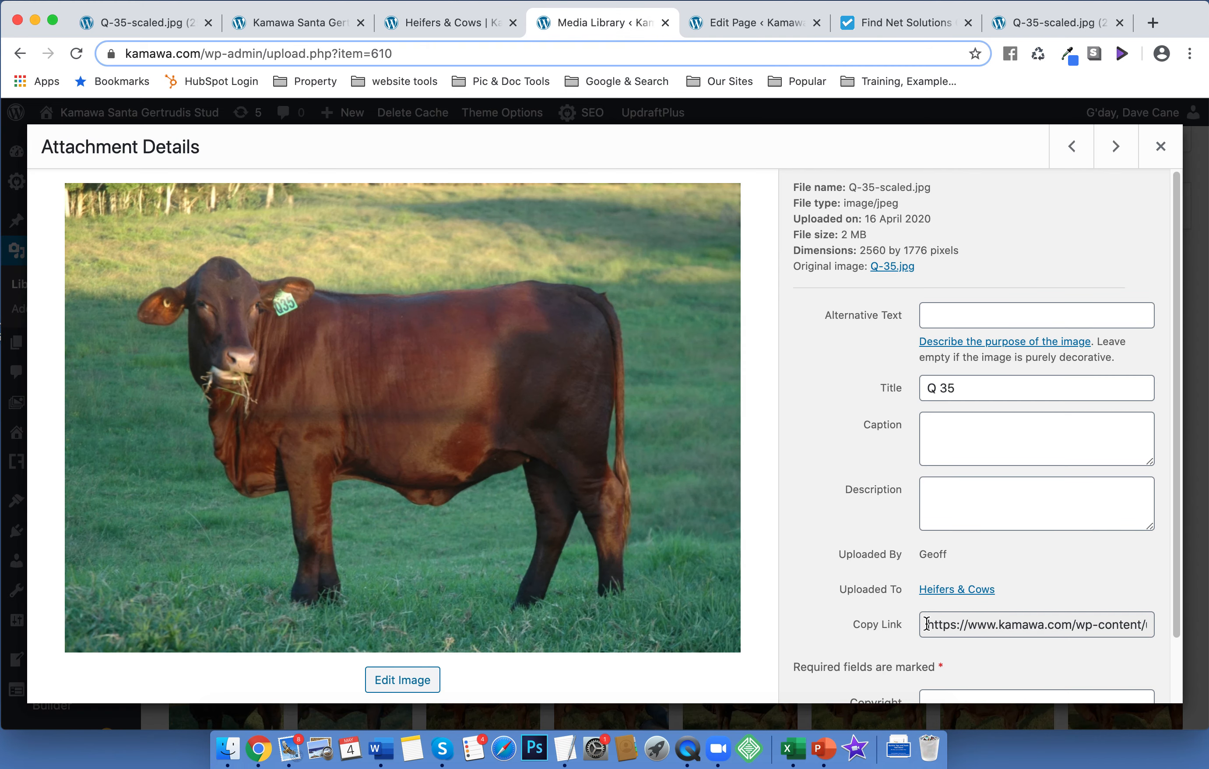
drag(927, 624, 1153, 628)
key(super+c)
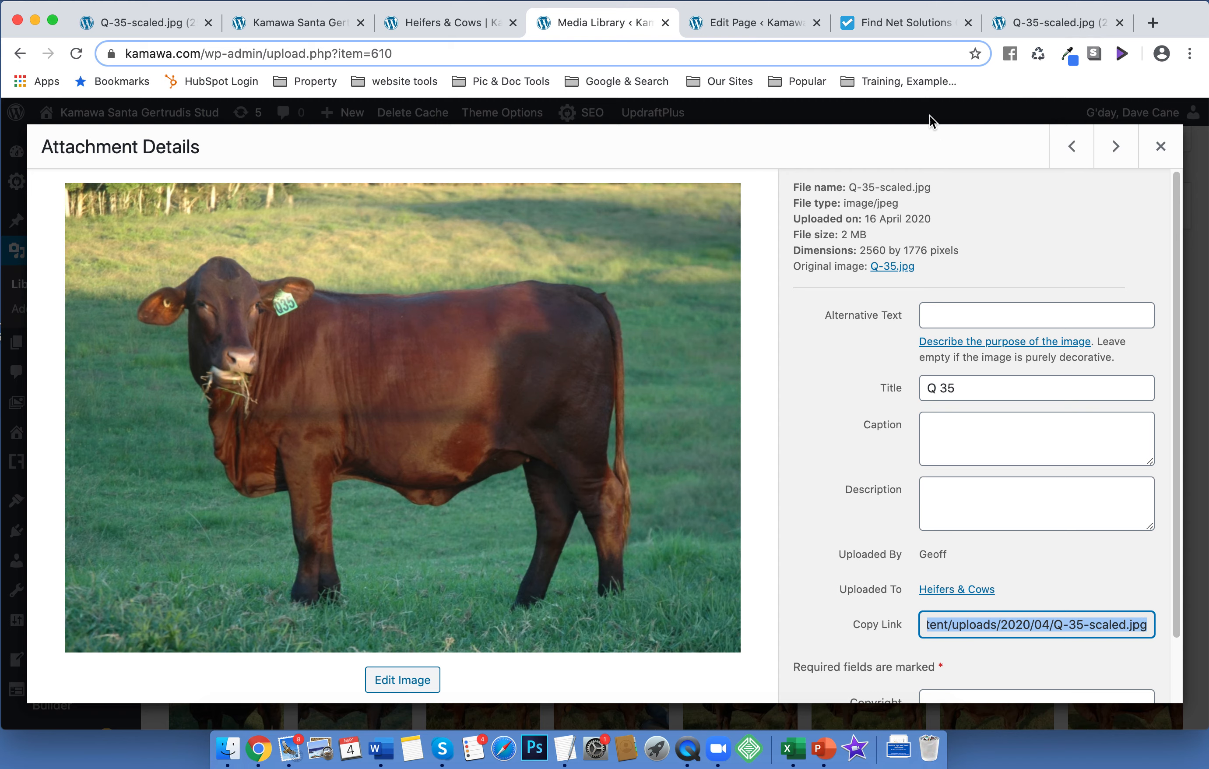
click(756, 17)
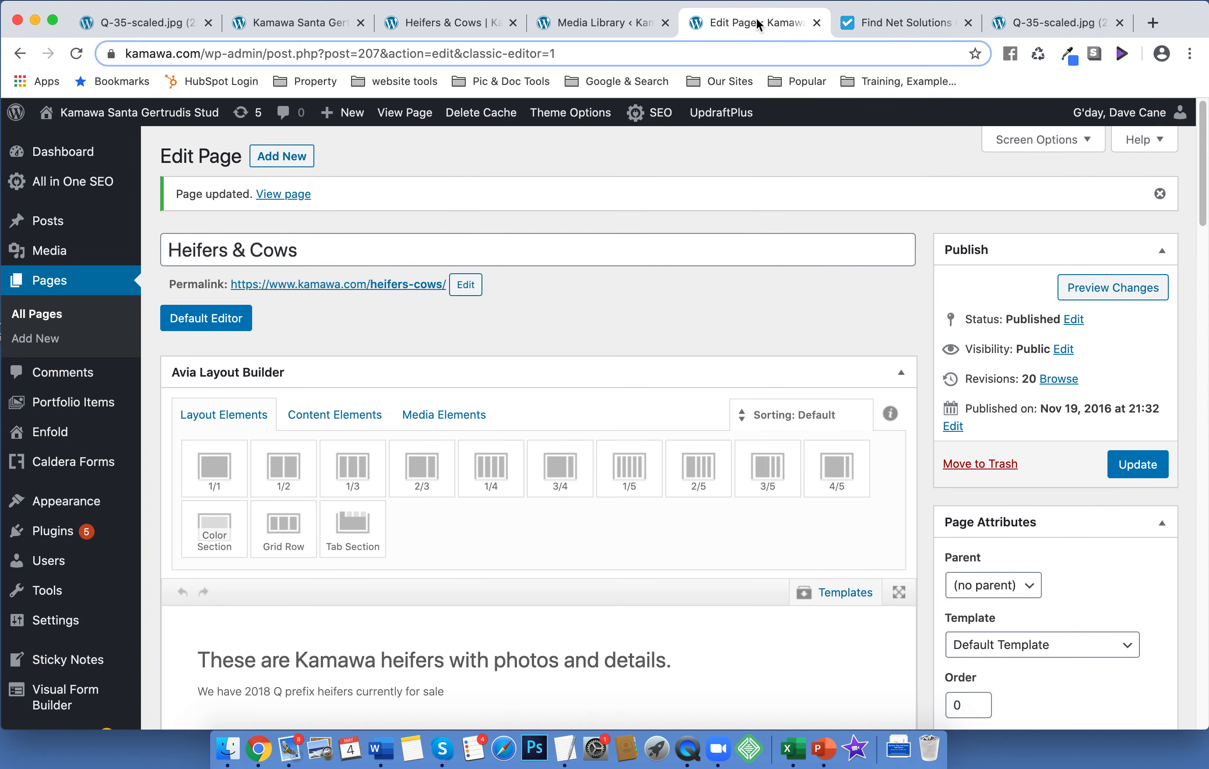
Close the duplicate photo page and load the copied Q-35-scaled.jpg address in a new tab
click(1053, 21)
click(1120, 22)
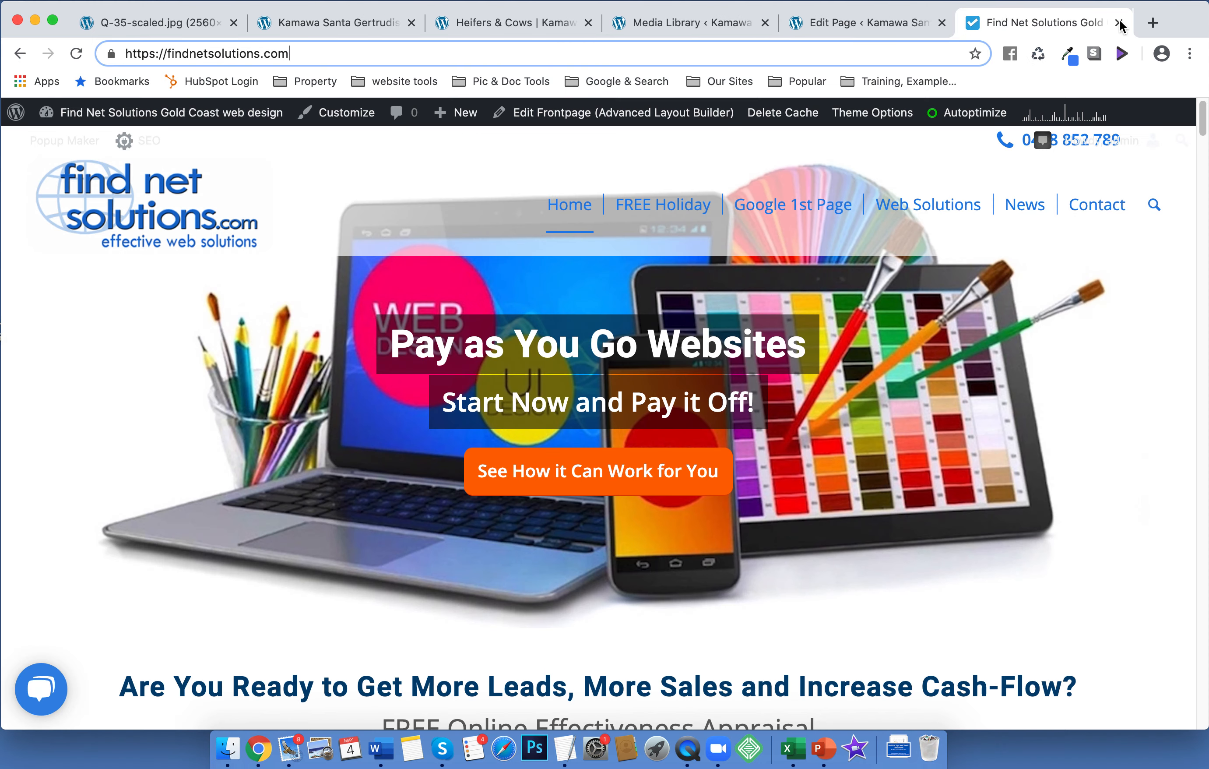
click(1153, 23)
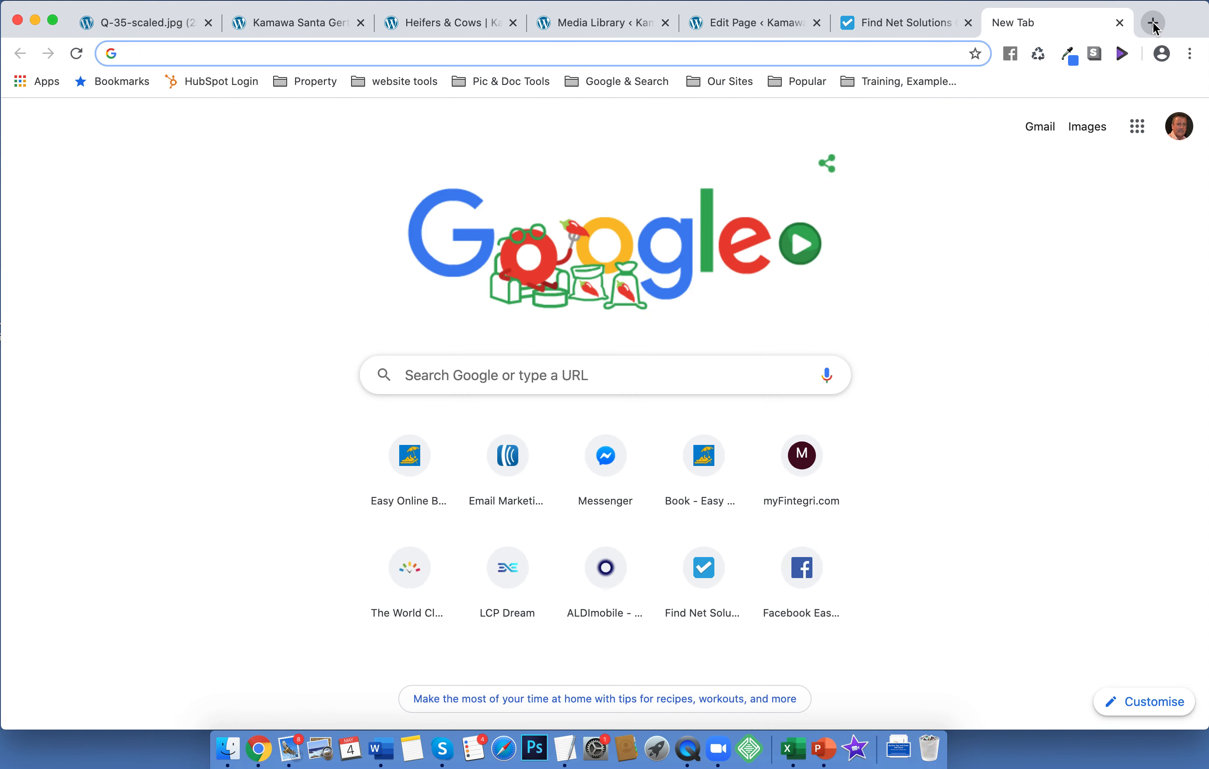
key(super+v)
key(Return)
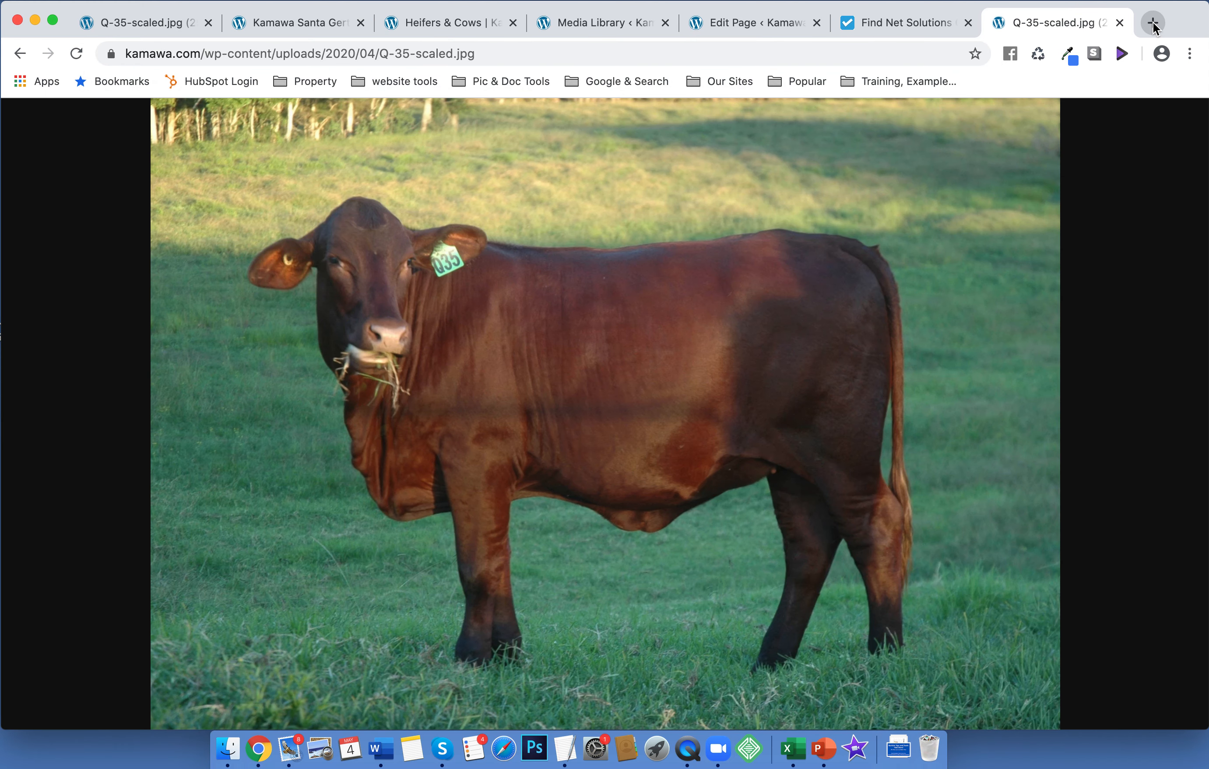
Save Q-35-scaled.jpg to Downloads and open the downloaded file
right_click(584, 299)
click(633, 329)
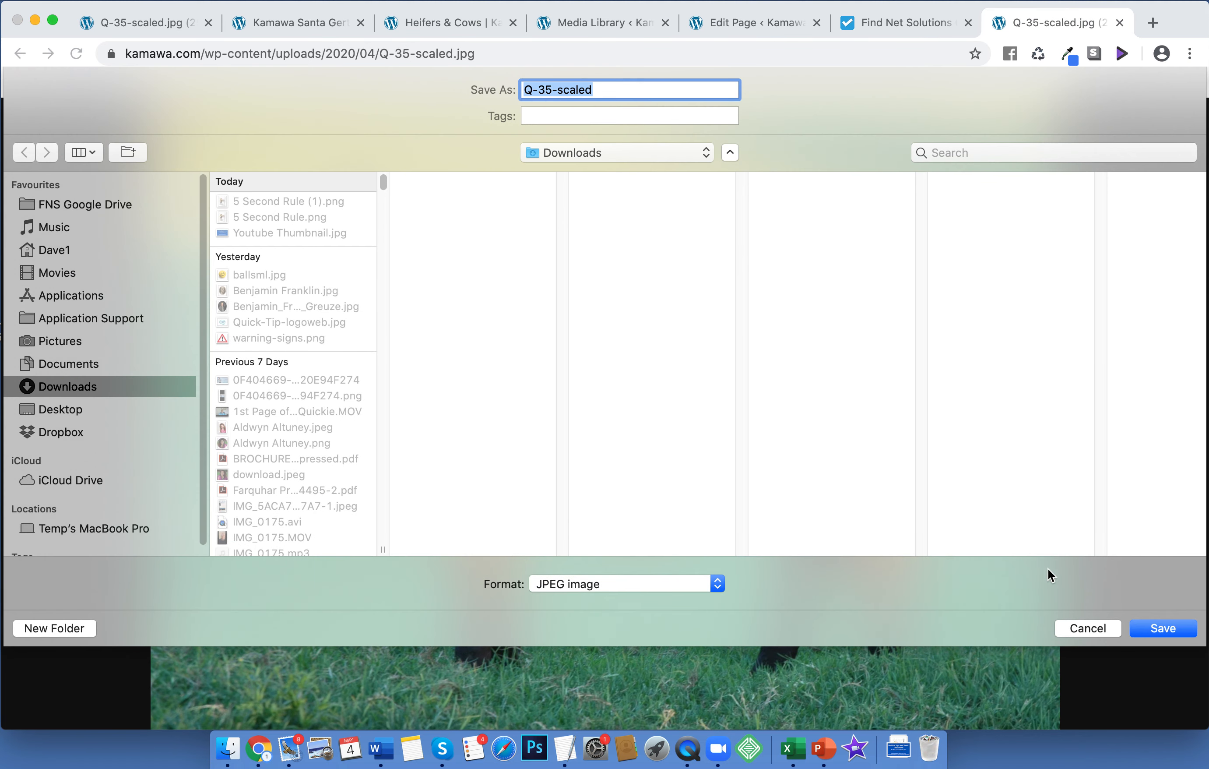
click(1162, 629)
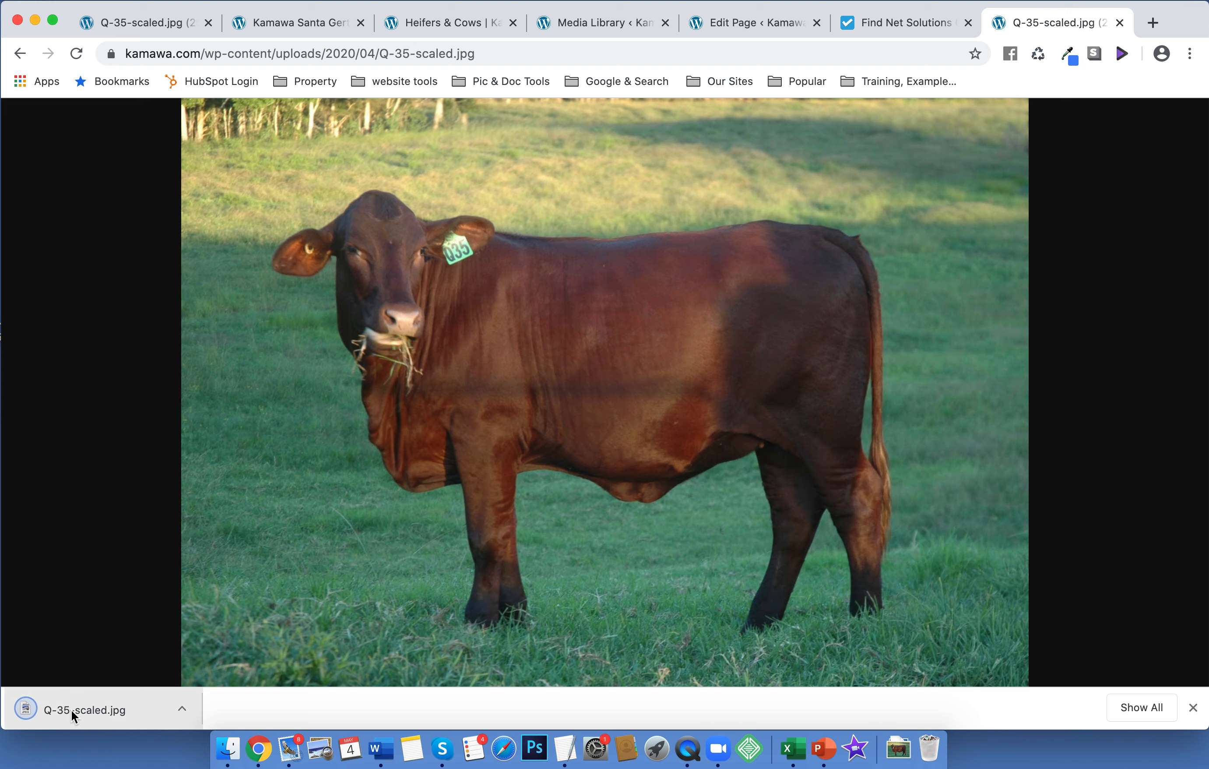
click(72, 710)
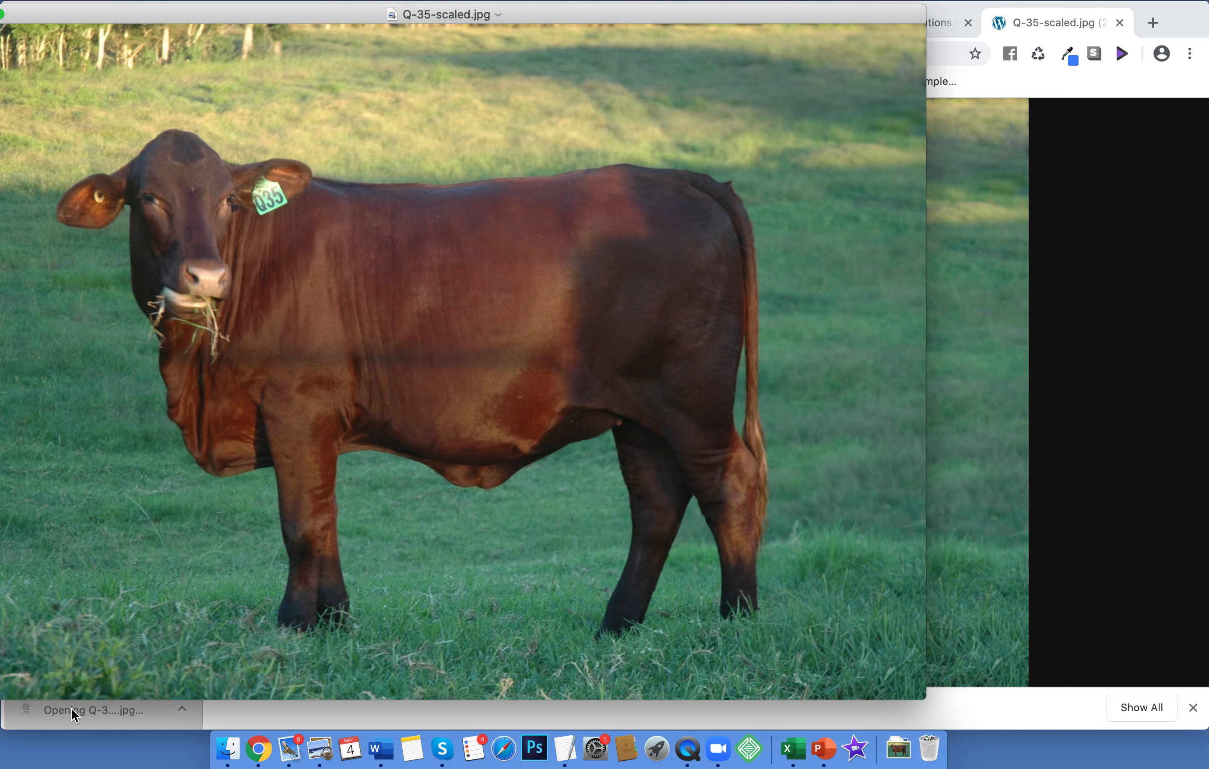
In Preview, resize the heifer photo proportionally to 800 px wide, then close it
drag(316, 18, 397, 46)
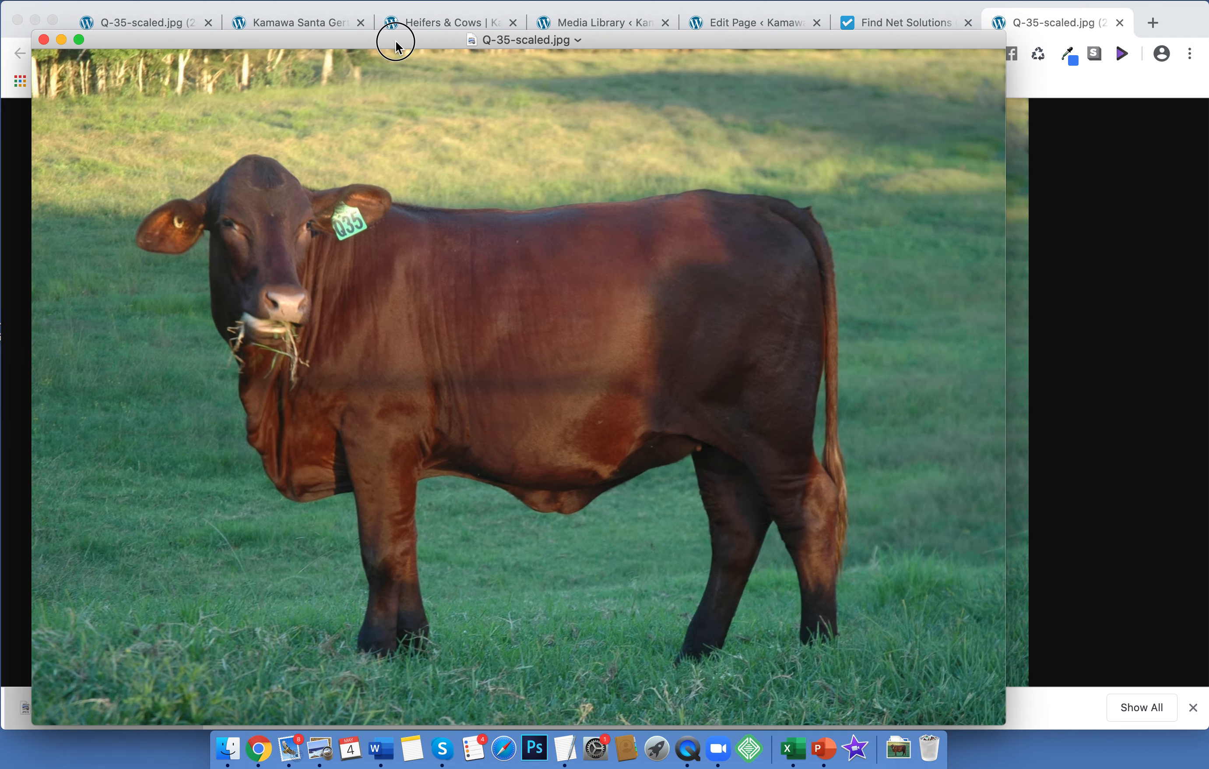
click(229, 1)
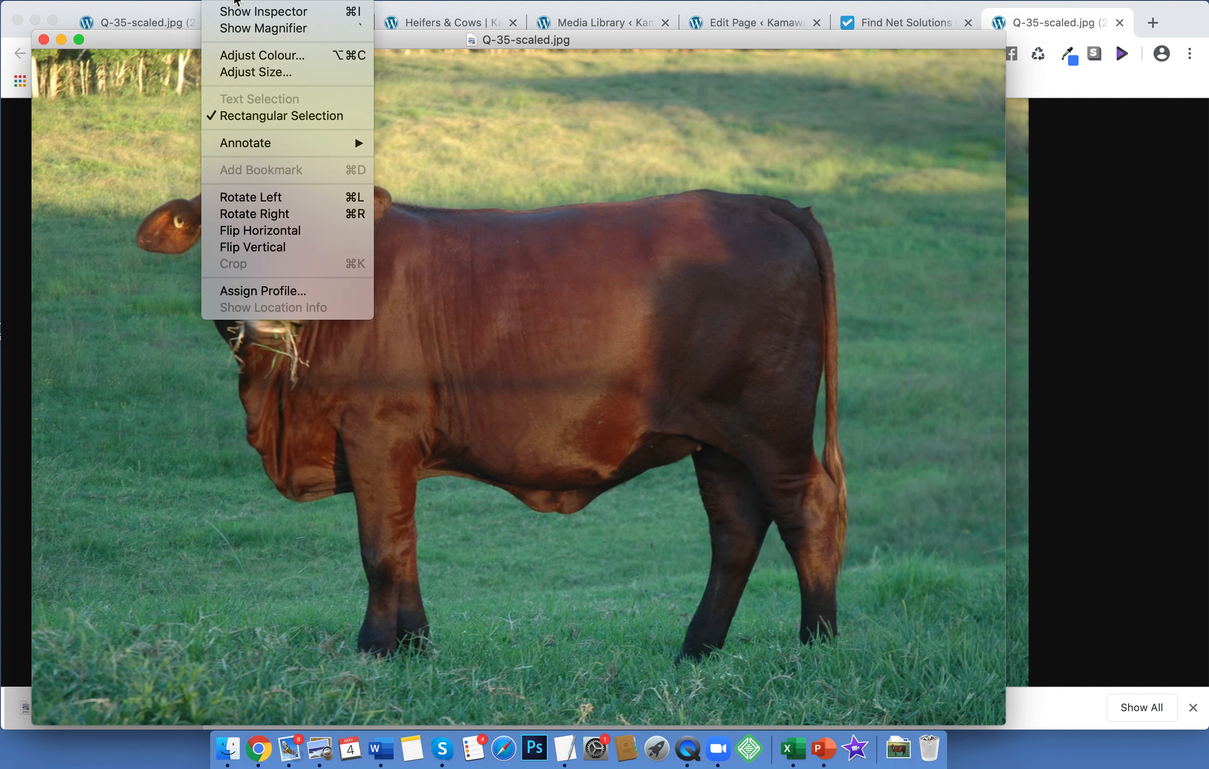
click(233, 73)
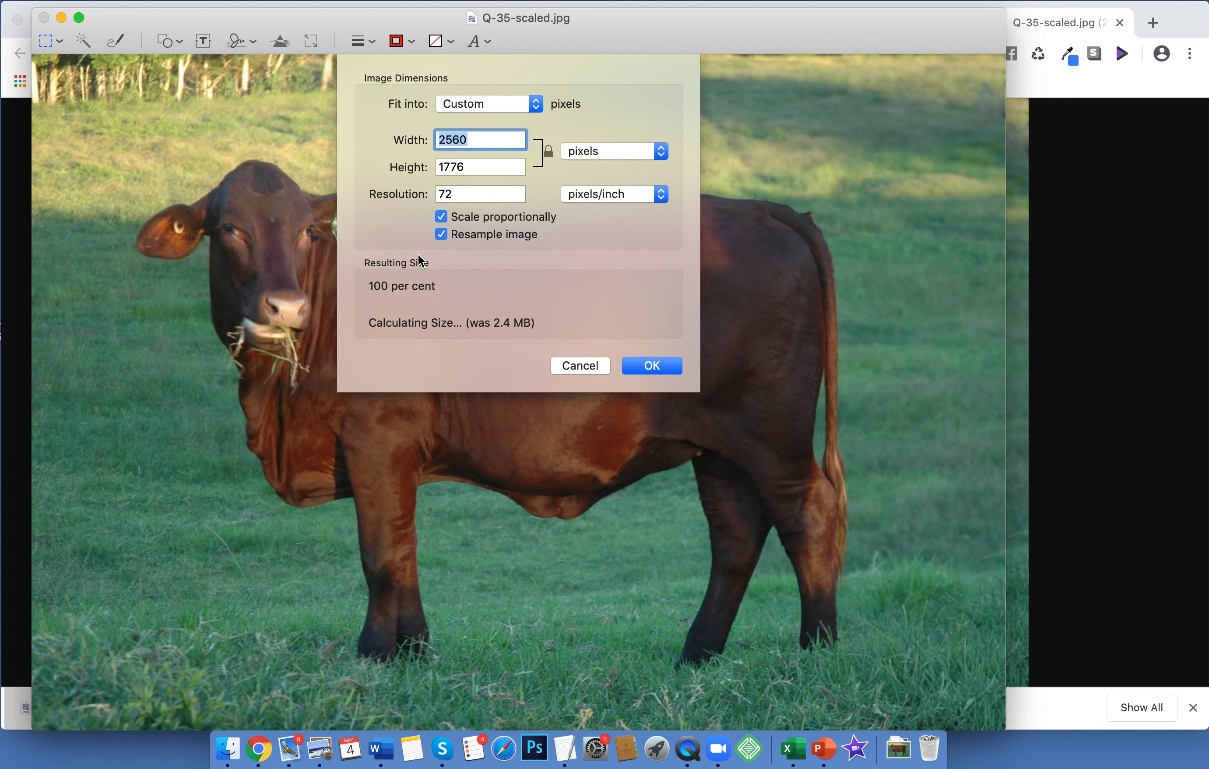
text(800)
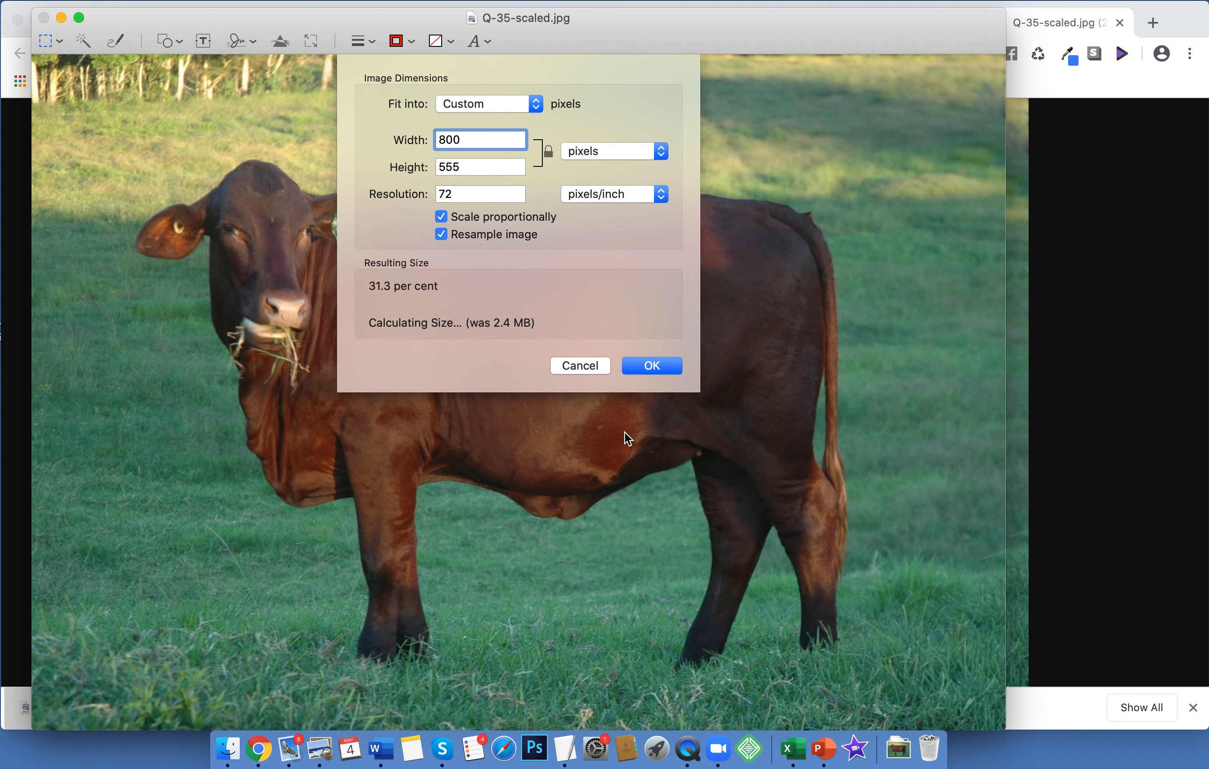
click(655, 372)
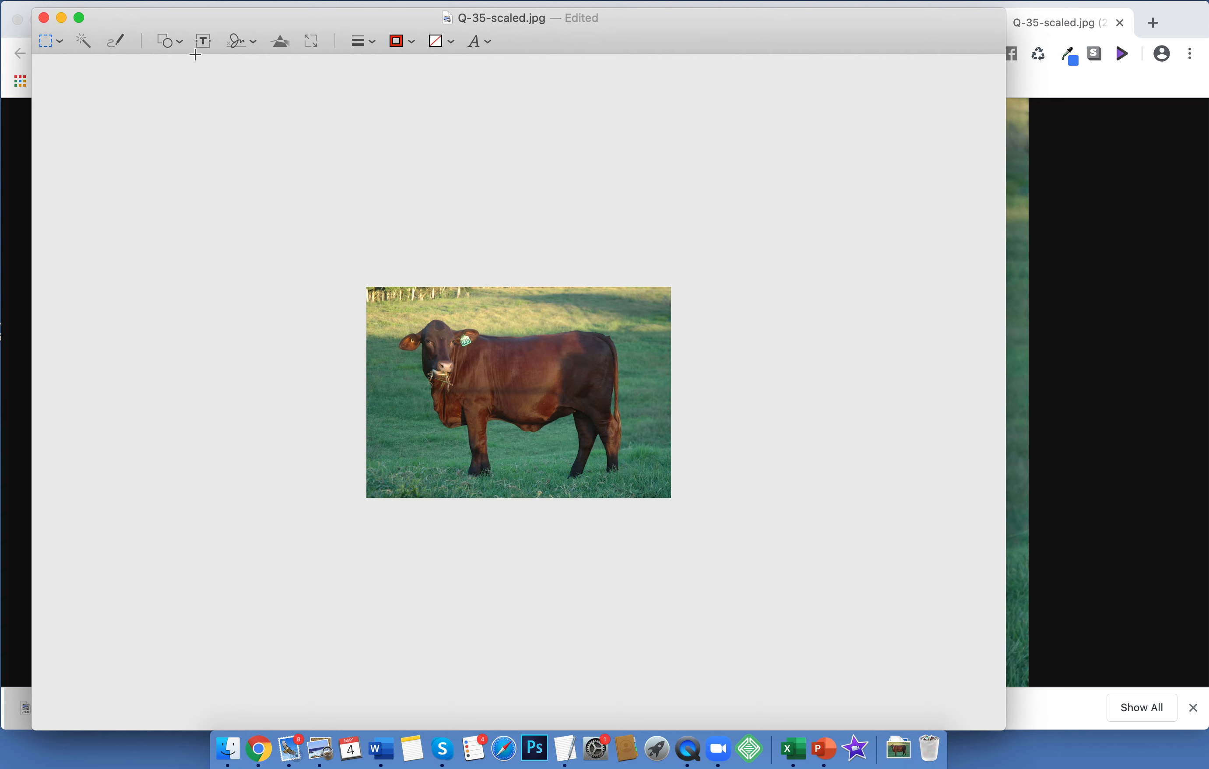
click(44, 20)
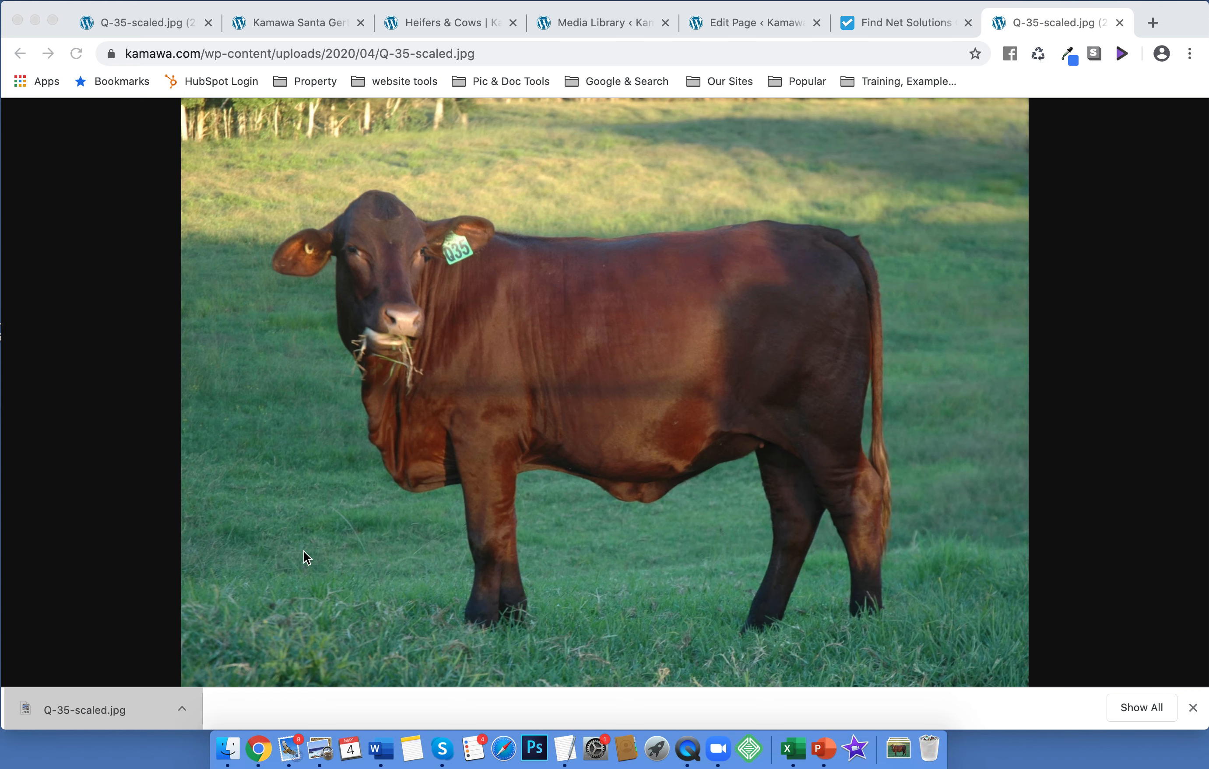
Open the Downloads folder in a new Finder window
click(235, 755)
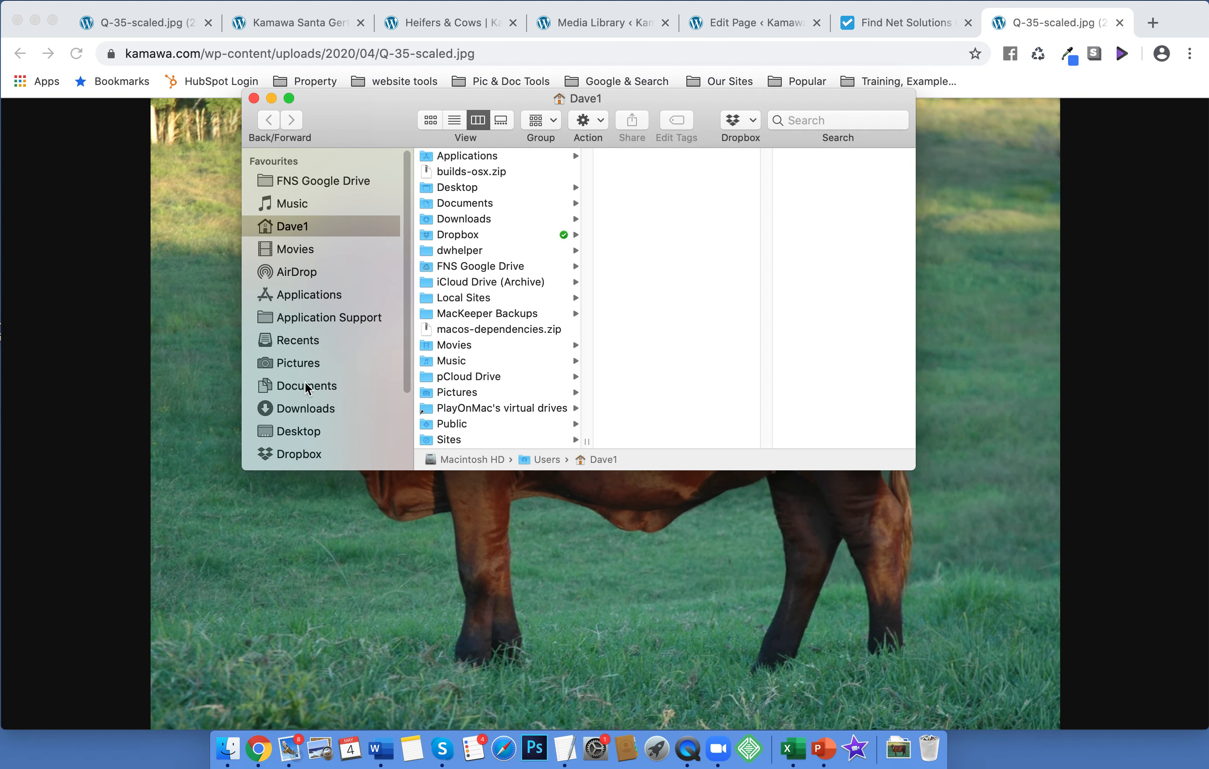
click(304, 409)
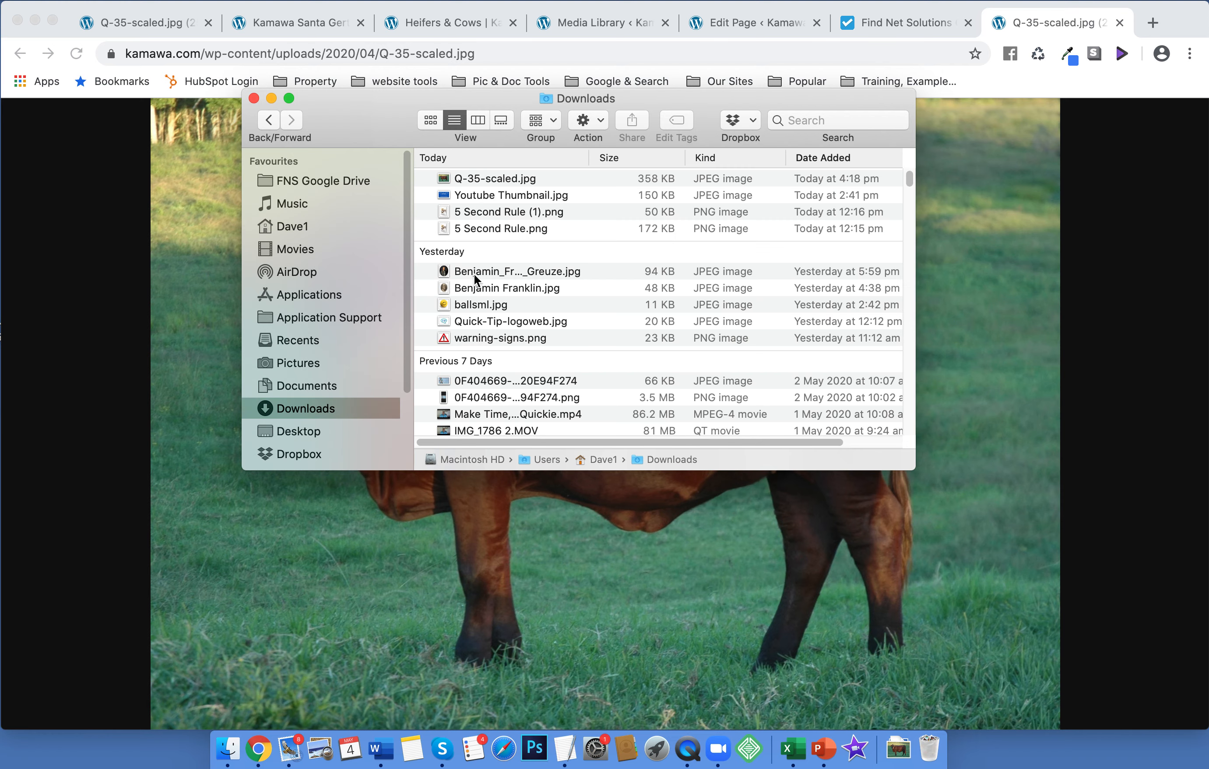
drag(471, 178, 488, 178)
drag(510, 100, 242, 288)
Rename Q-35-scaled.jpg to Q-35-Kamawa-Stud-heifer.jpg
click(246, 366)
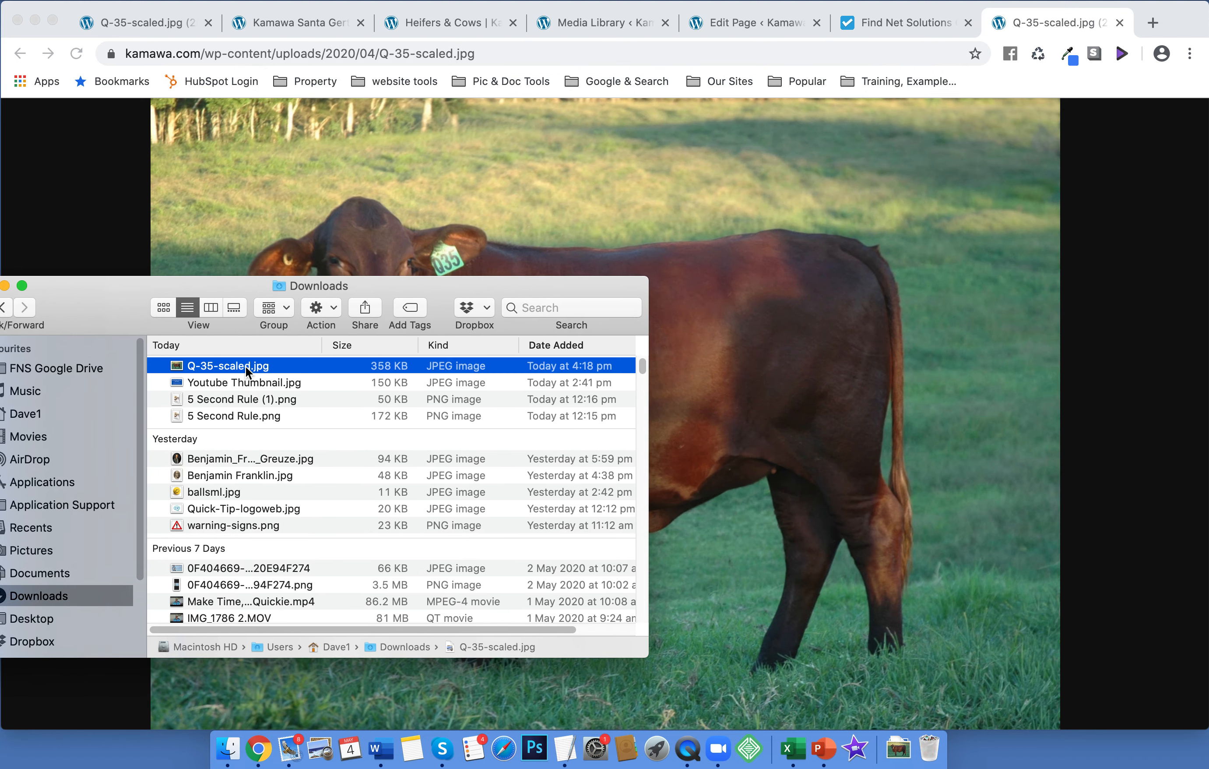
click(245, 366)
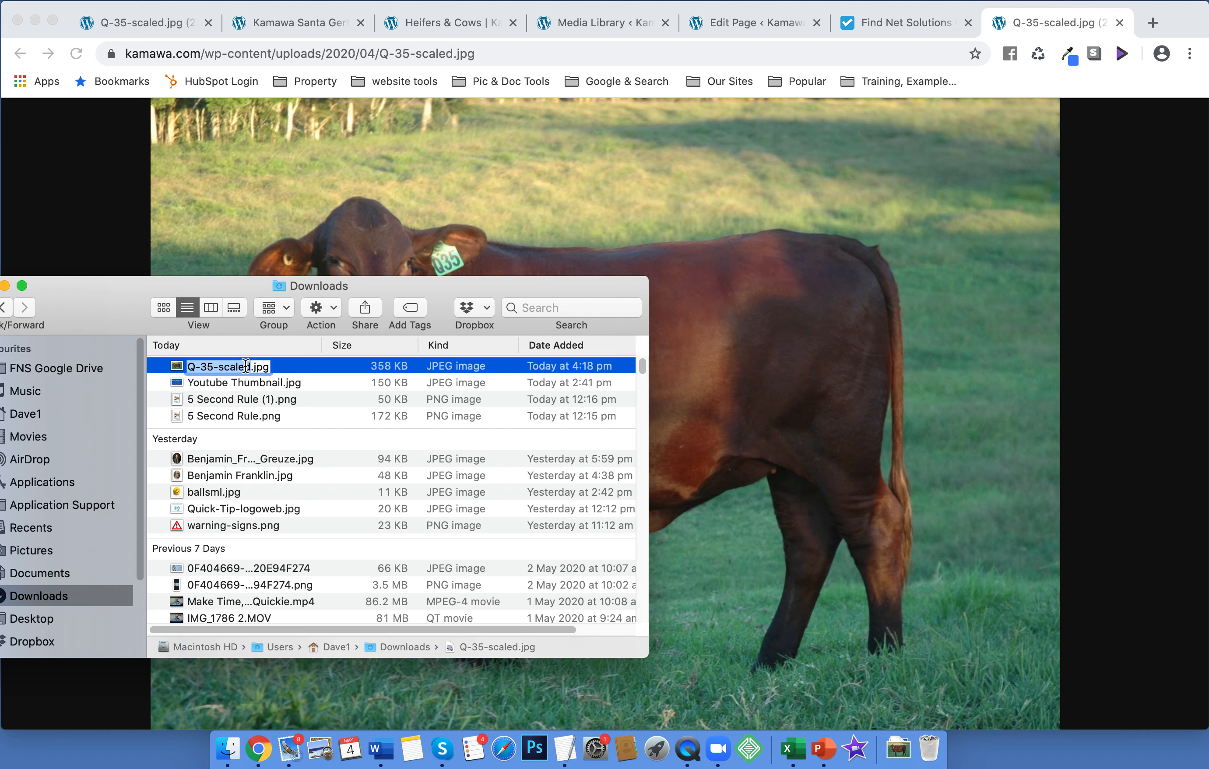
click(218, 368)
text(Kamaw)
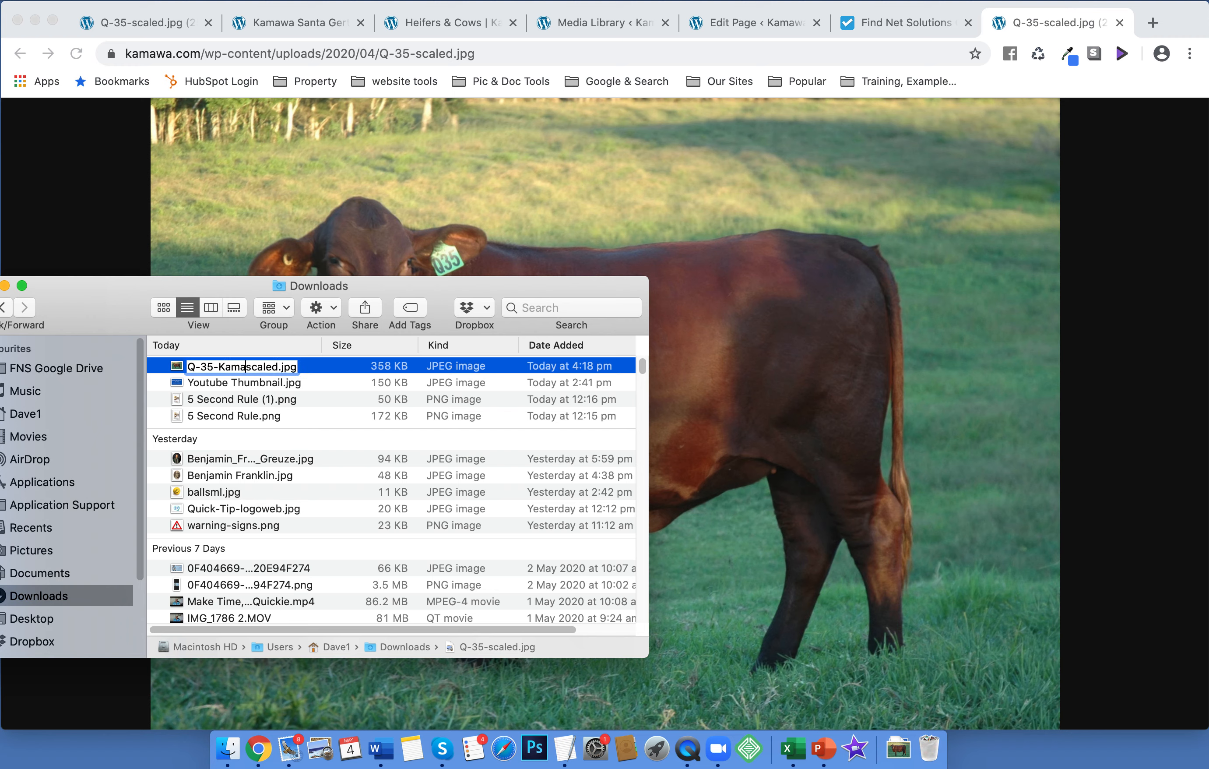
text(a St)
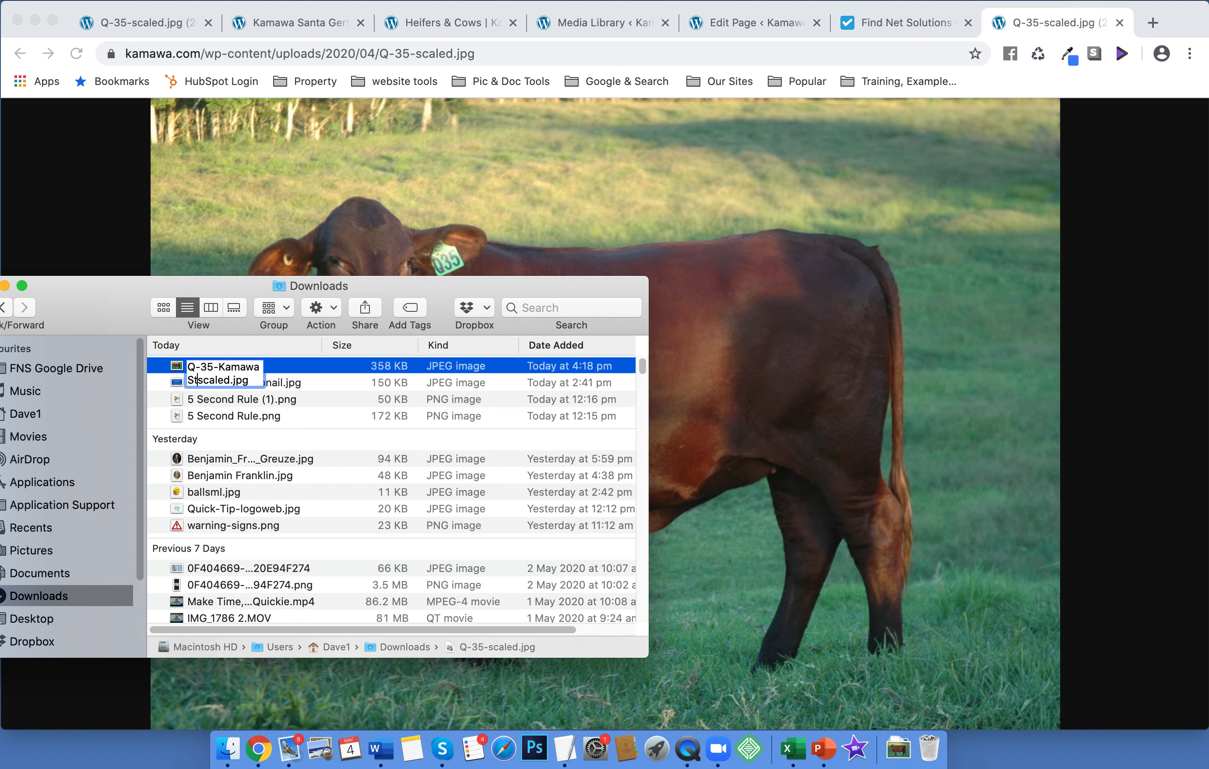
text(ud)
key(Left)
key(Left)
key(Left)
key(Left)
key(BackSpace)
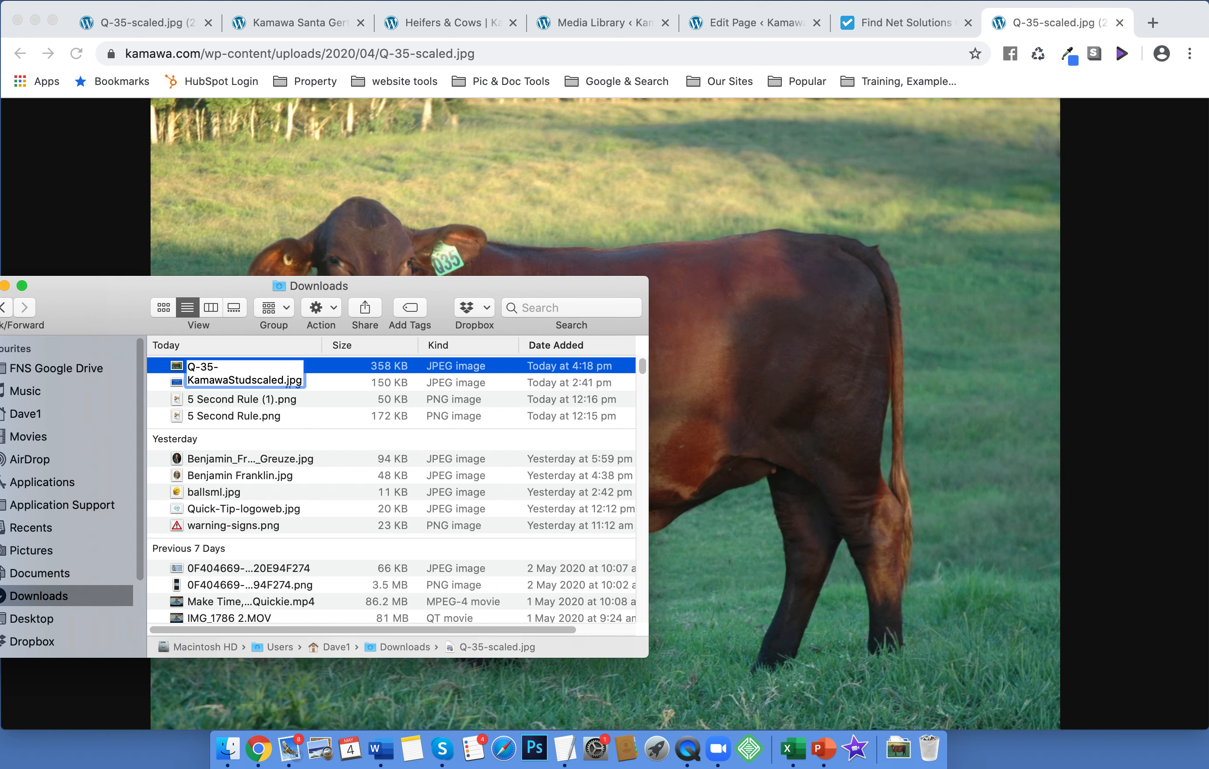
text(-)
key(Right)
key(Right)
key(Right)
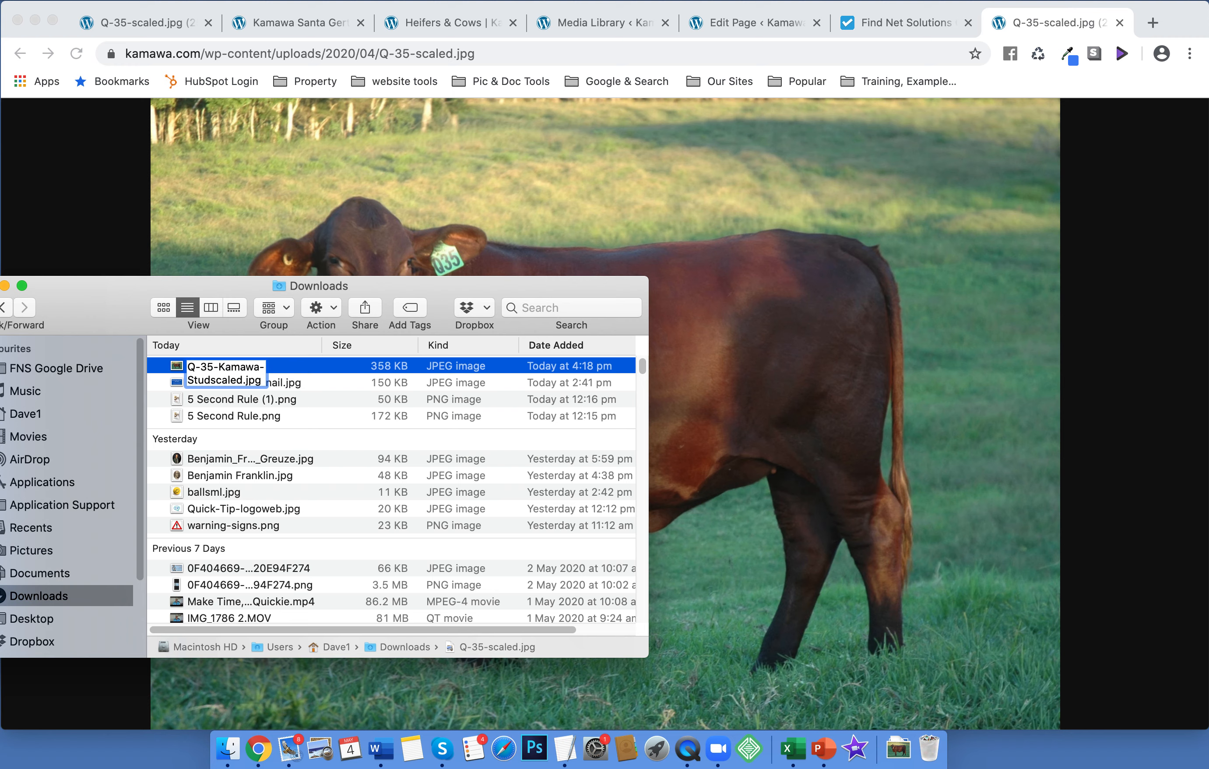
key(BackSpace)
text(-)
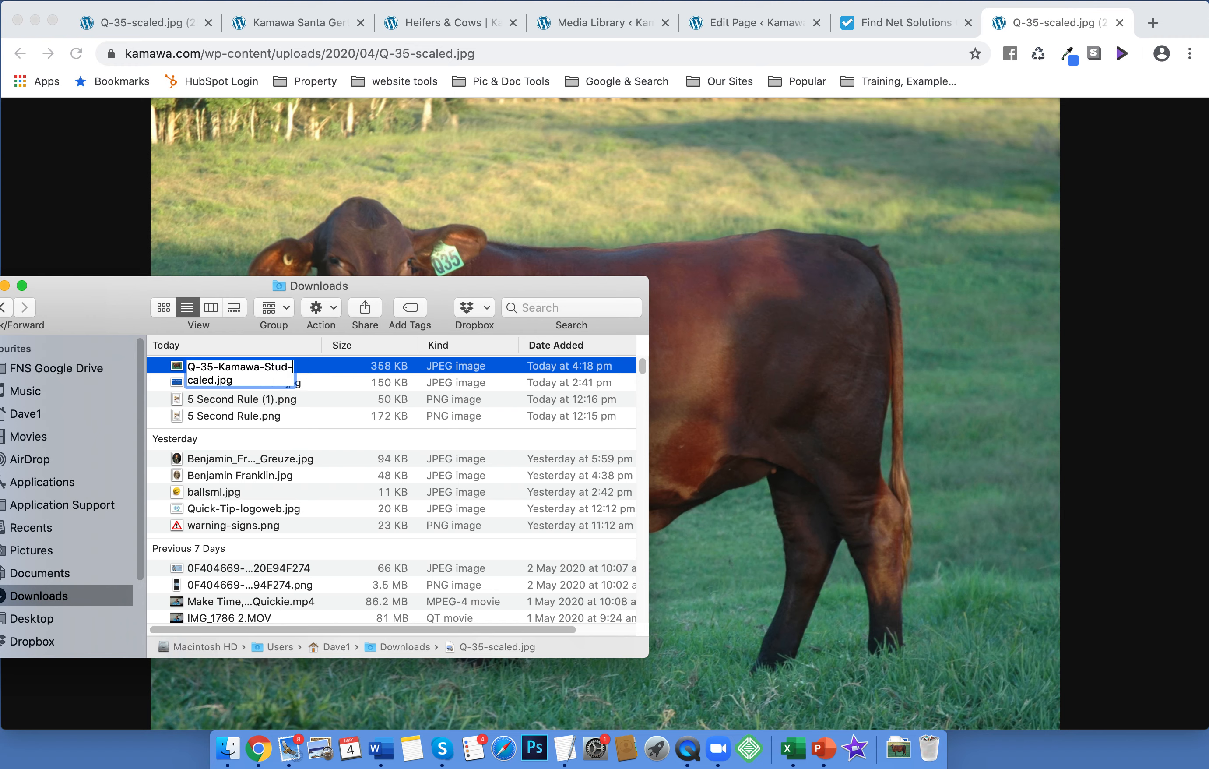
text(heifer)
key(Right)
key(Right)
key(Right)
key(Right)
key(Right)
key(BackSpace)
key(BackSpace)
key(BackSpace)
key(BackSpace)
key(BackSpace)
click(320, 366)
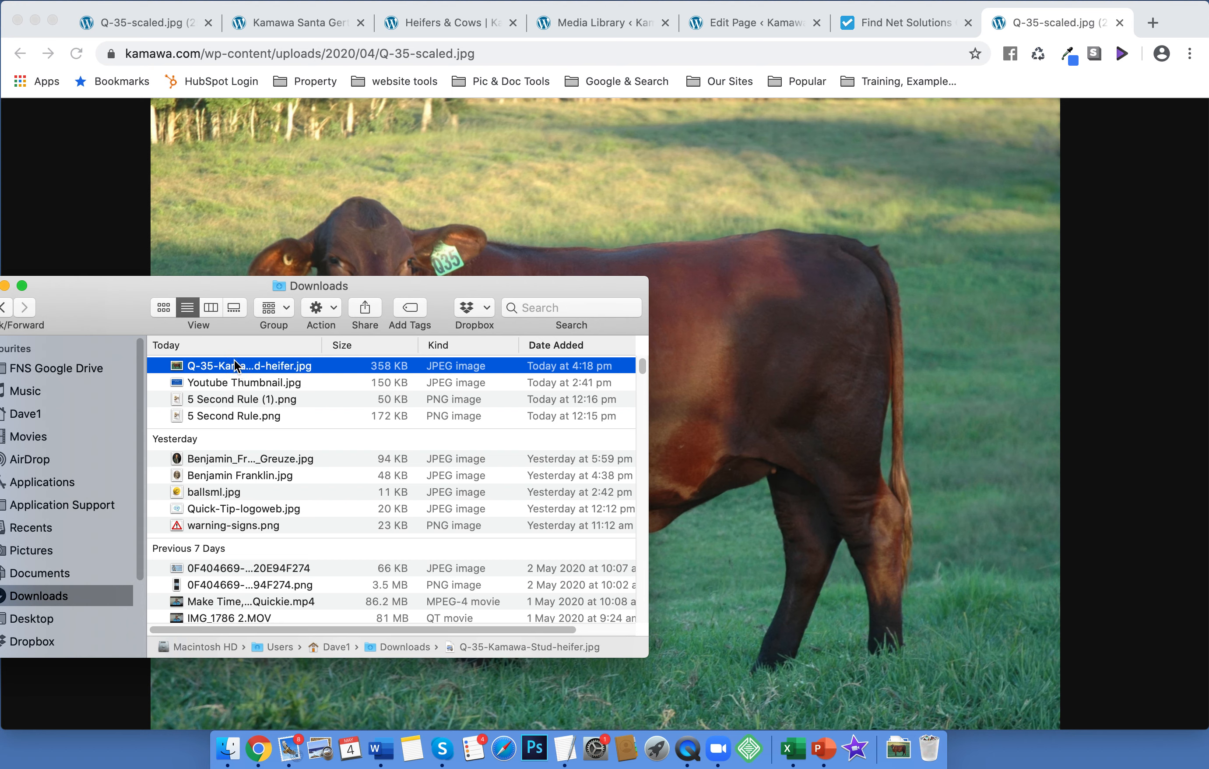
click(1153, 23)
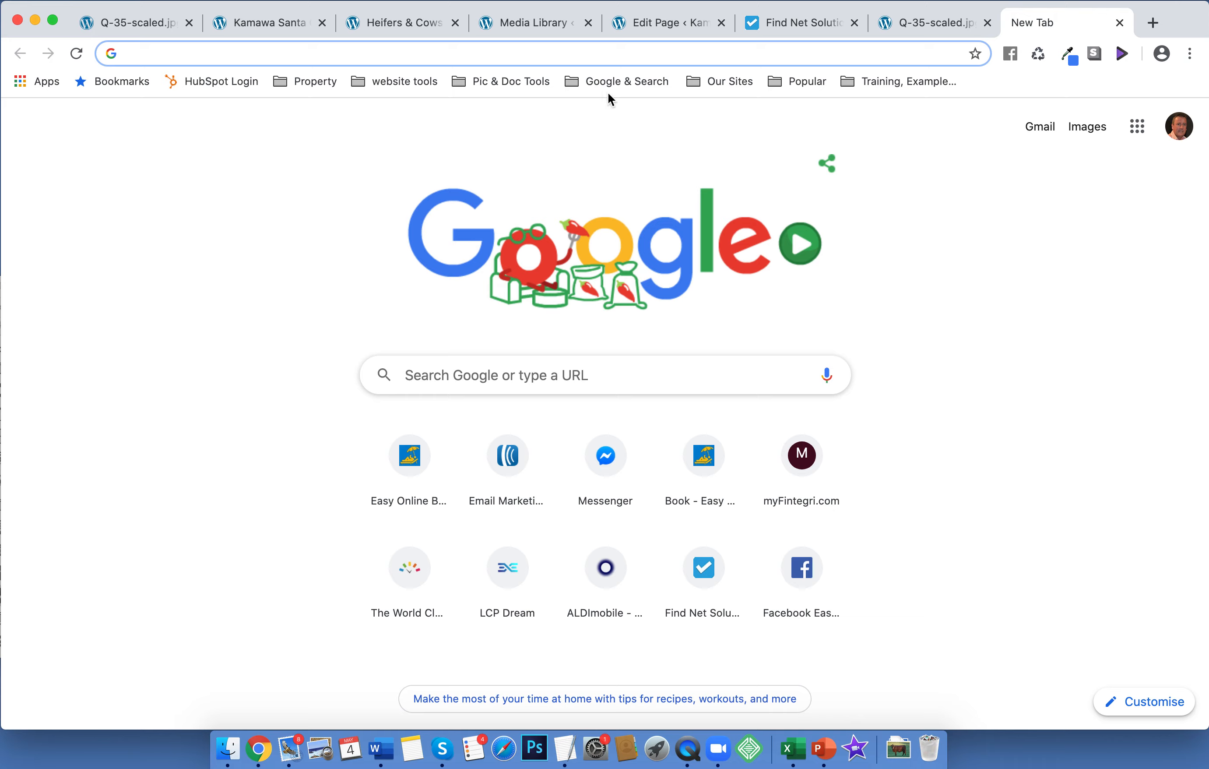
Open TinyPNG from the Pic & Doc Tools bookmarks and upload Q-35-Kamawa-Stud-heifer.jpg
click(506, 83)
click(505, 115)
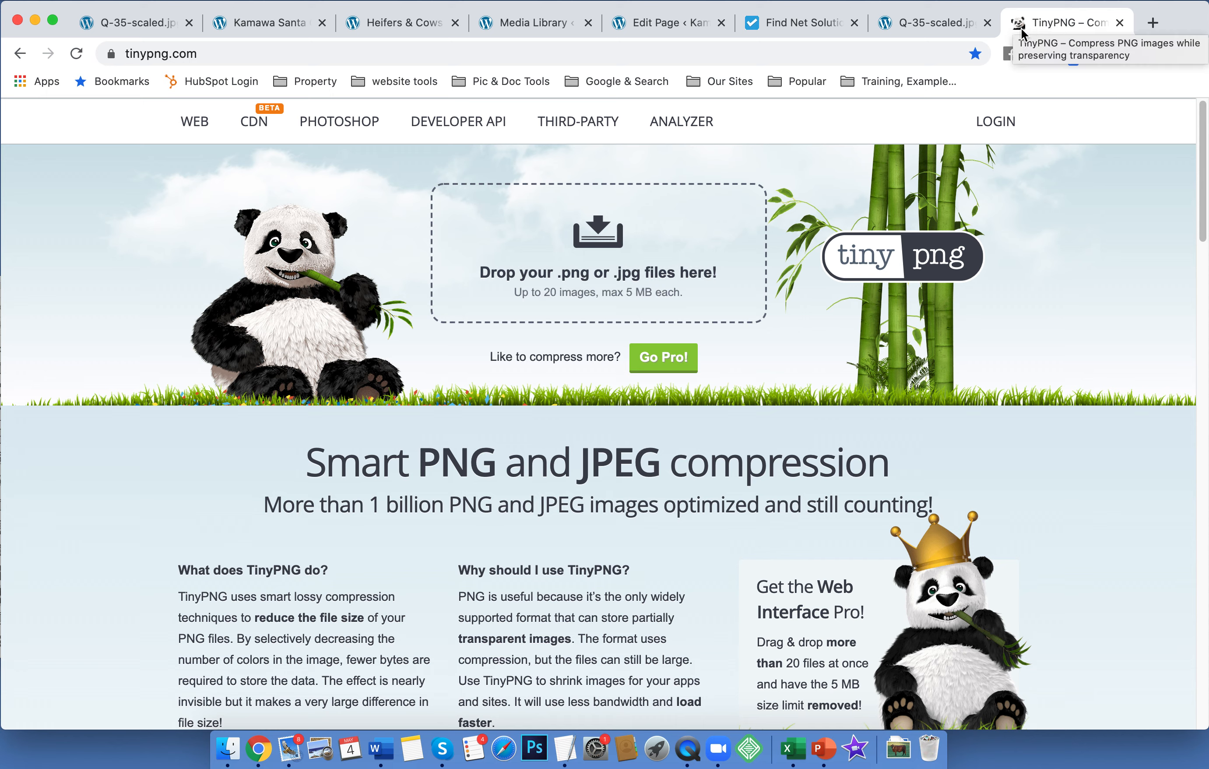
click(585, 267)
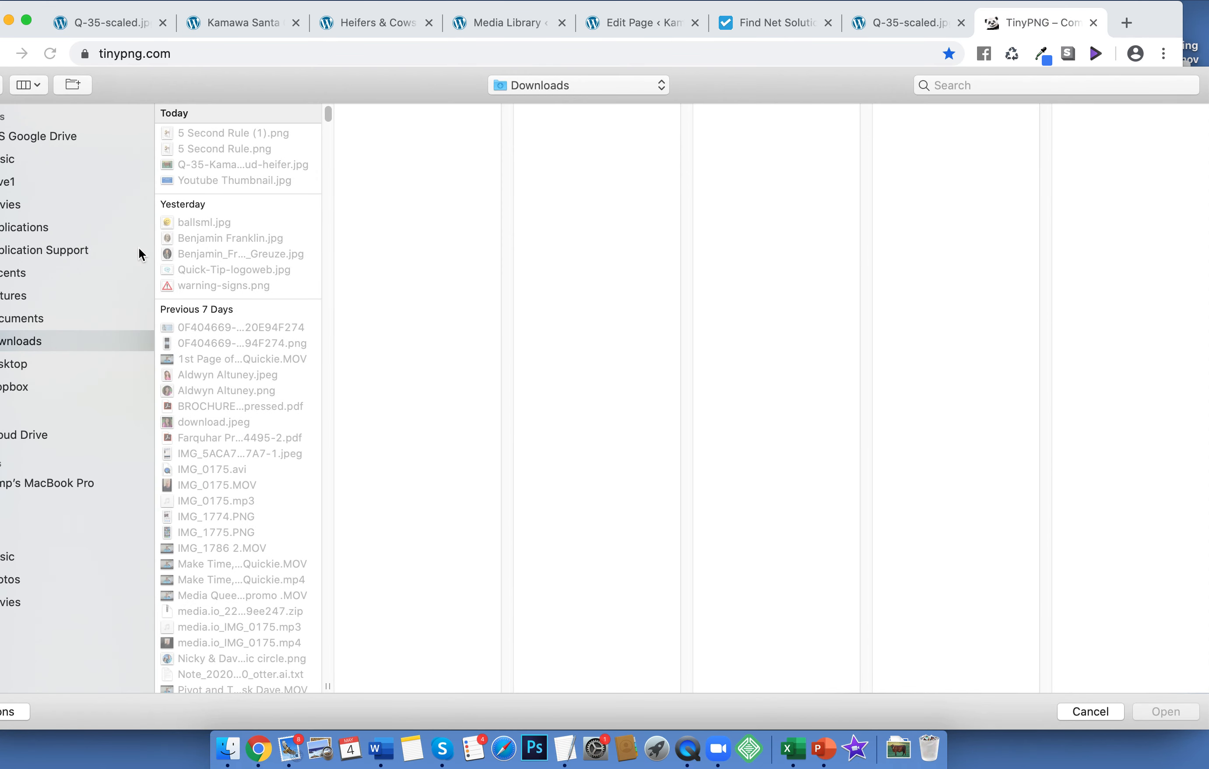
double_click(170, 166)
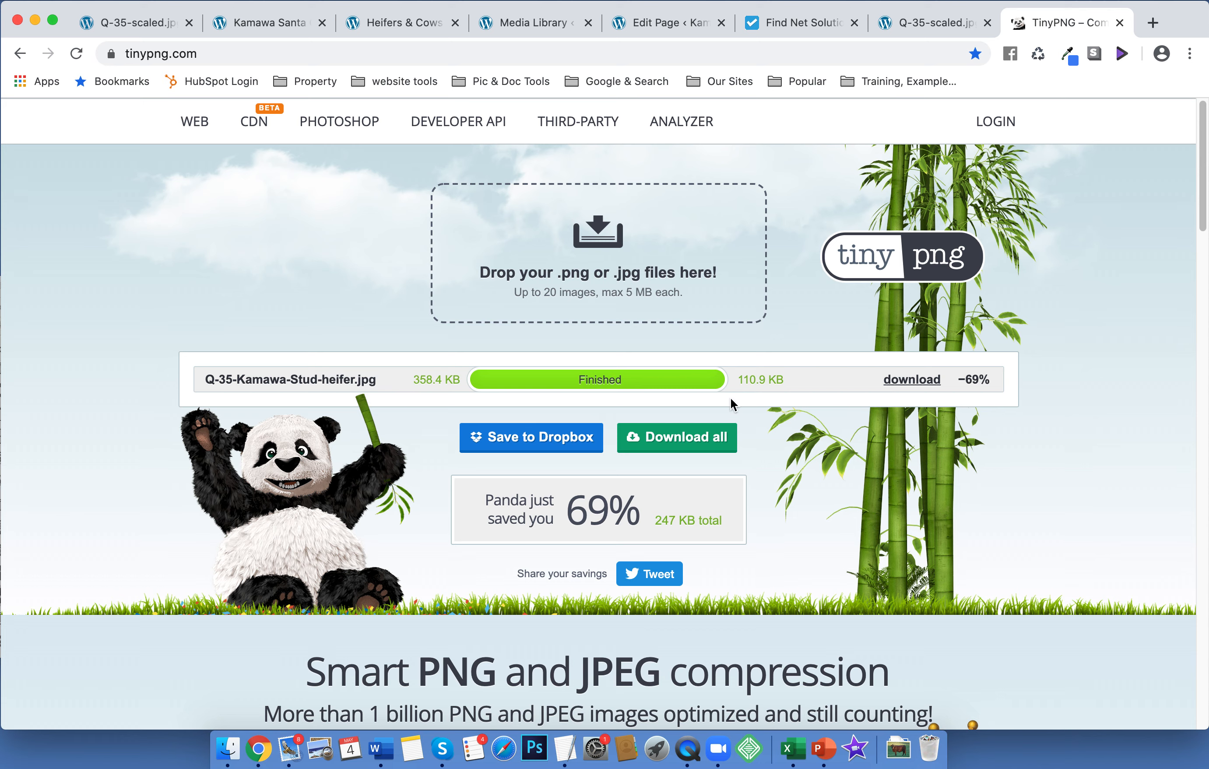
Compare the original 2 MB and 358.4 KB sizes with the 110.9 KB result, then download it
click(538, 22)
drag(841, 235, 873, 235)
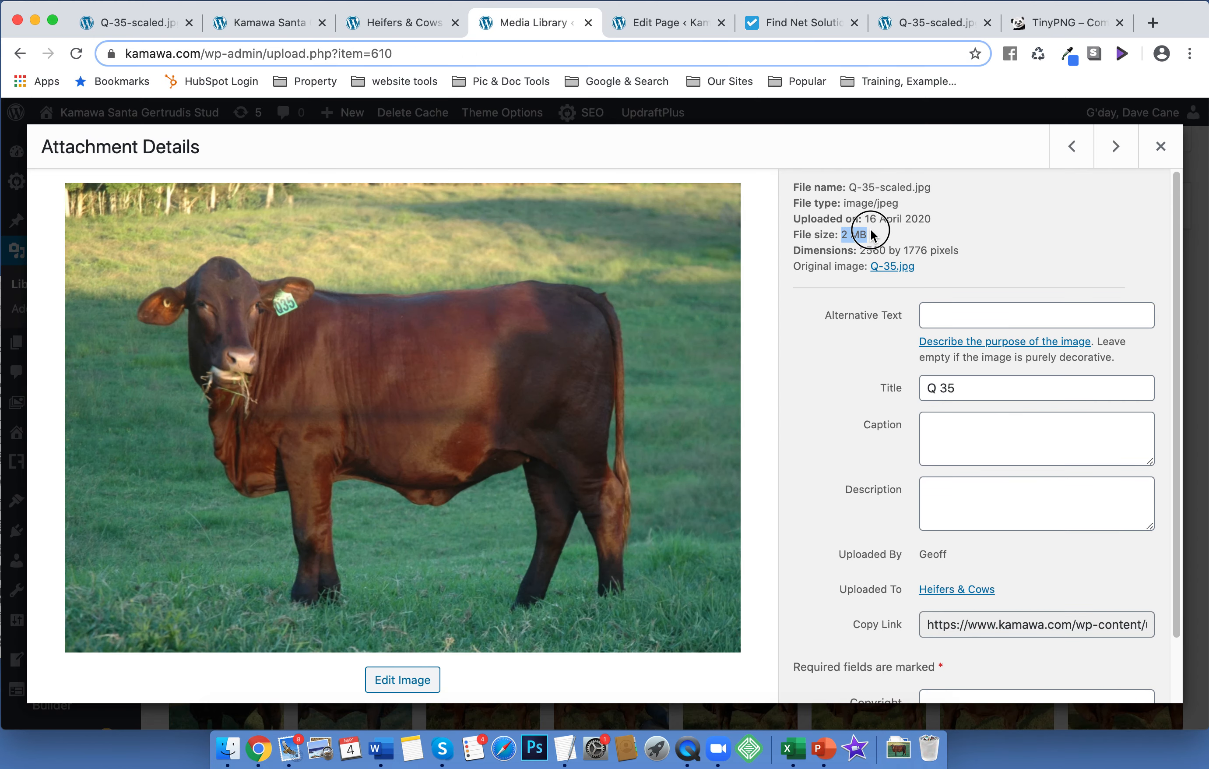
click(1043, 23)
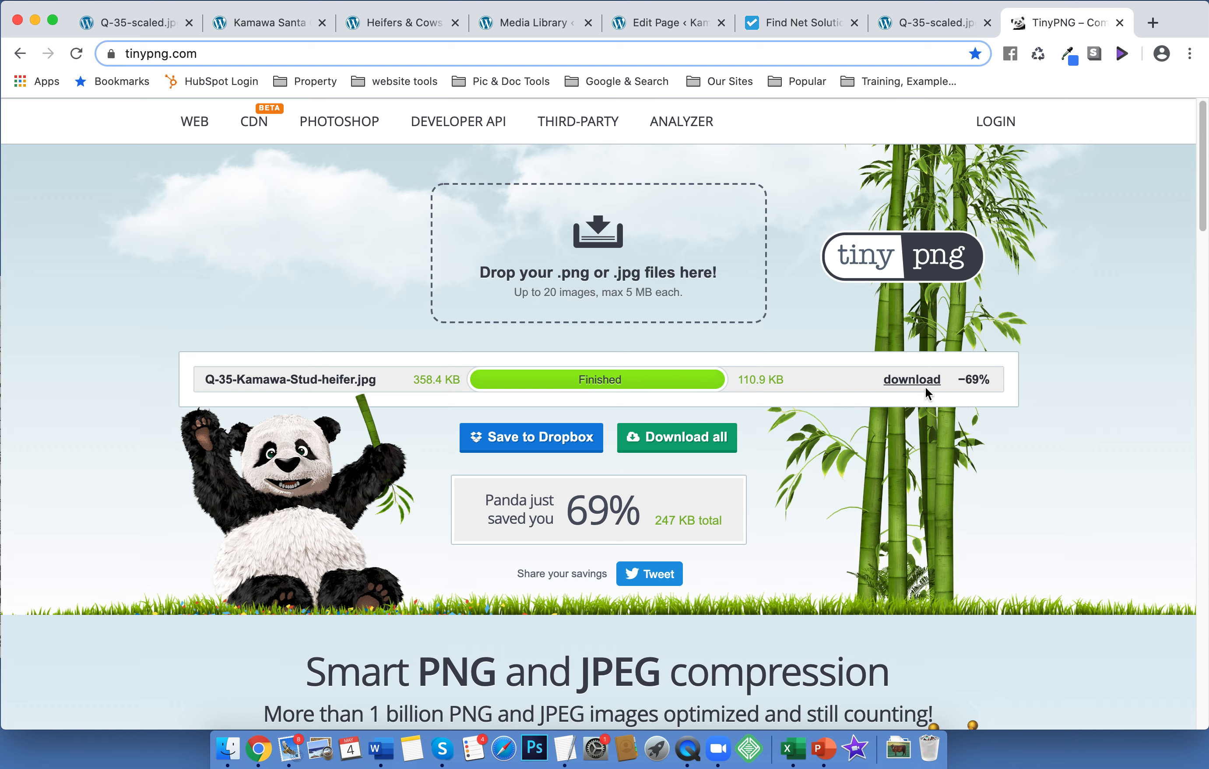
click(898, 381)
drag(414, 379, 457, 378)
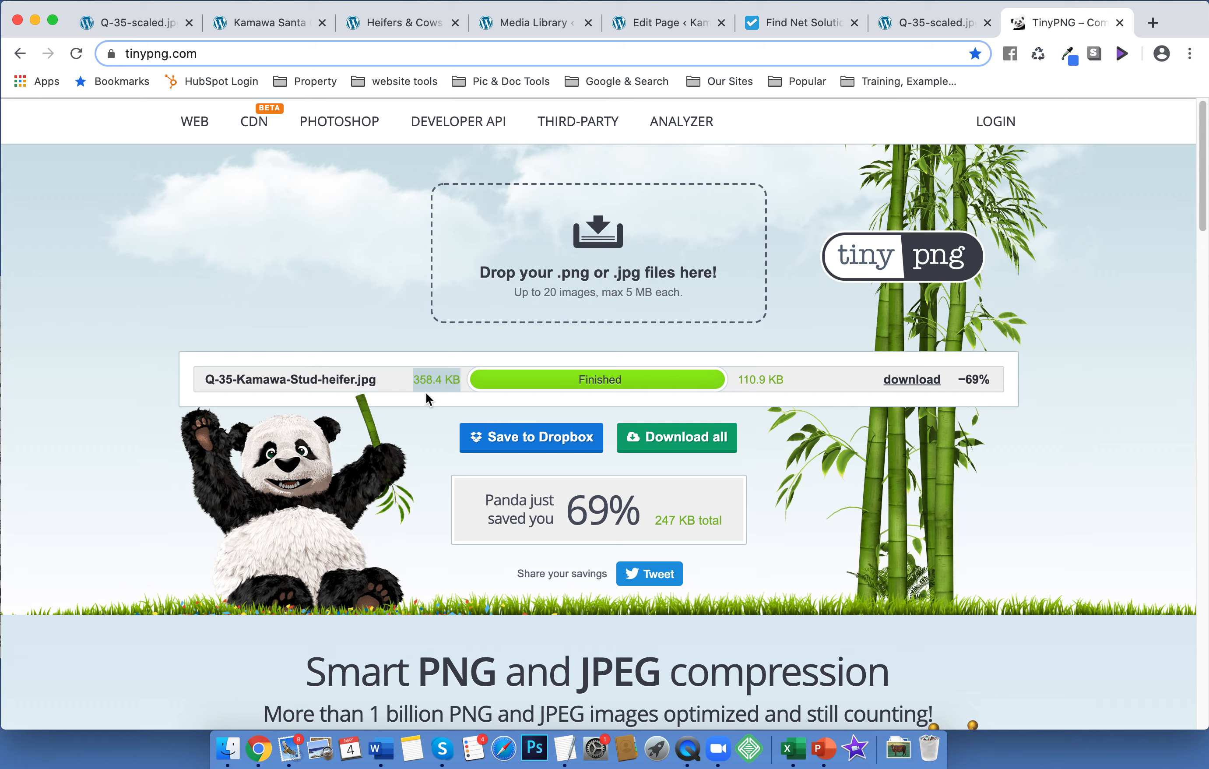
click(750, 378)
drag(750, 378, 754, 377)
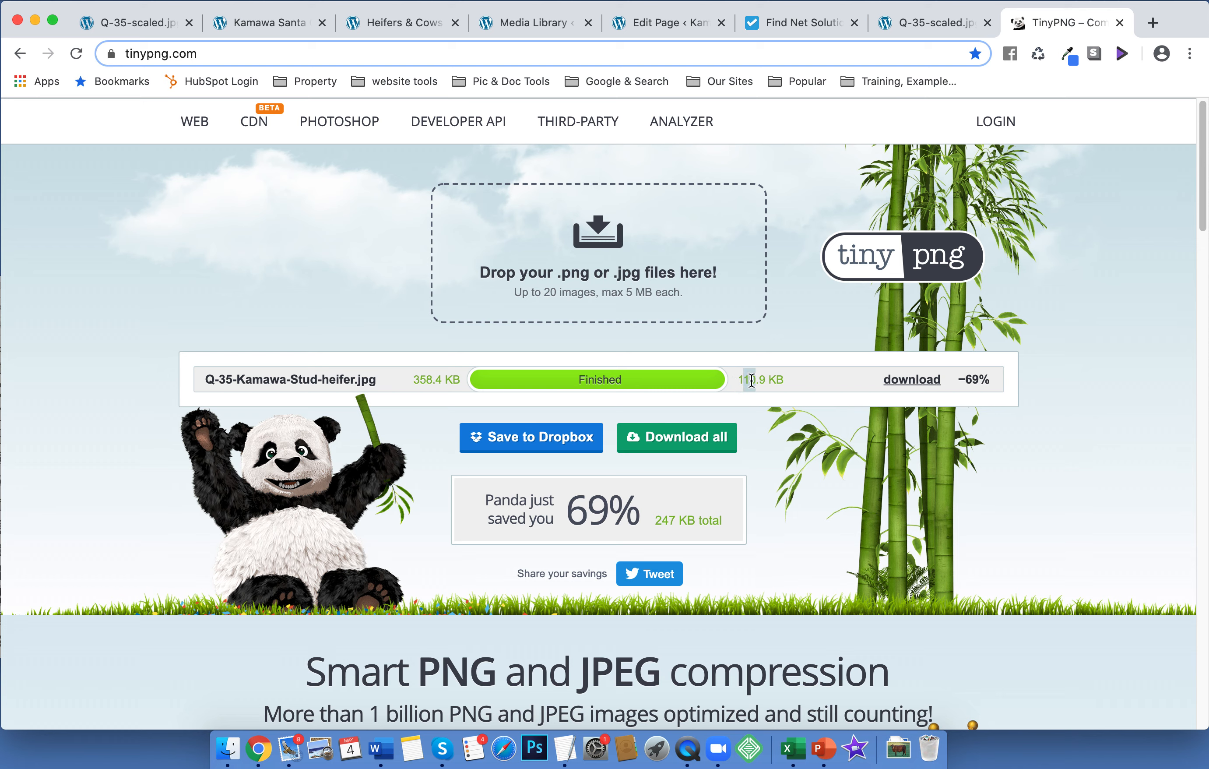
click(911, 380)
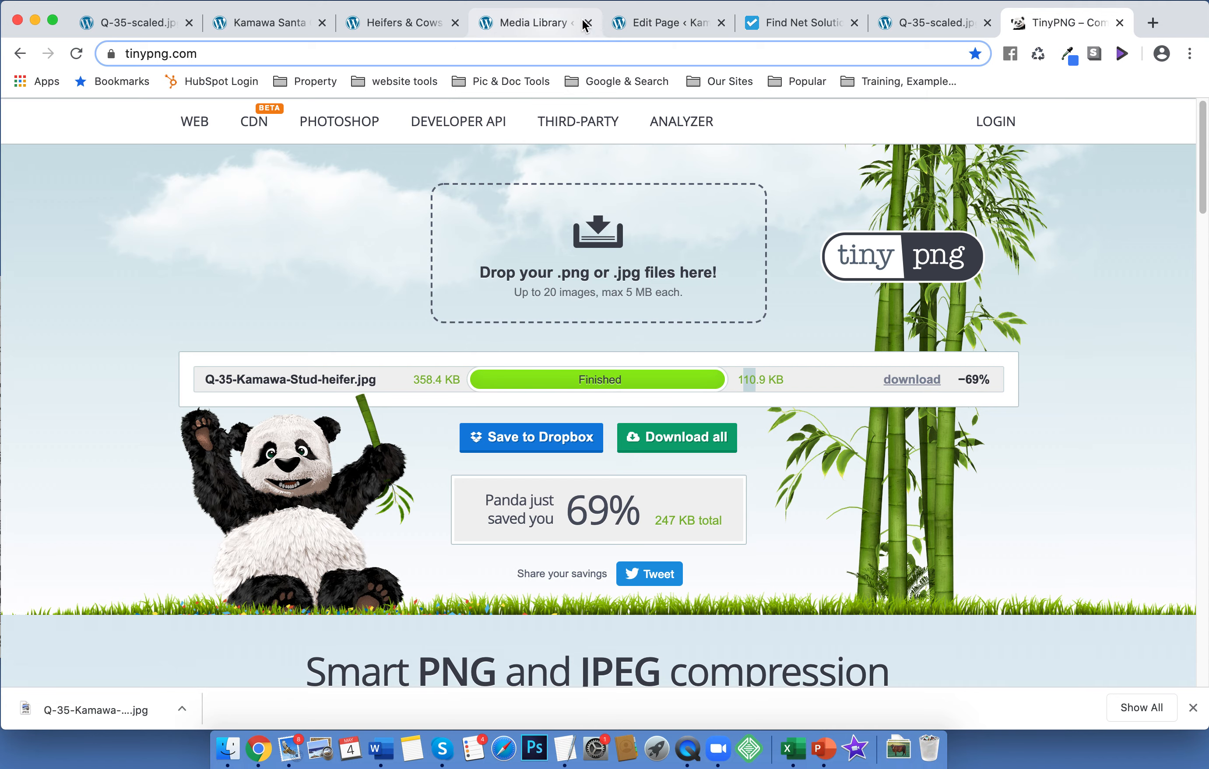
Upload the compressed Q-35-Kamawa-Stud-heifer (1).jpg as the heifer image element's new picture
click(644, 21)
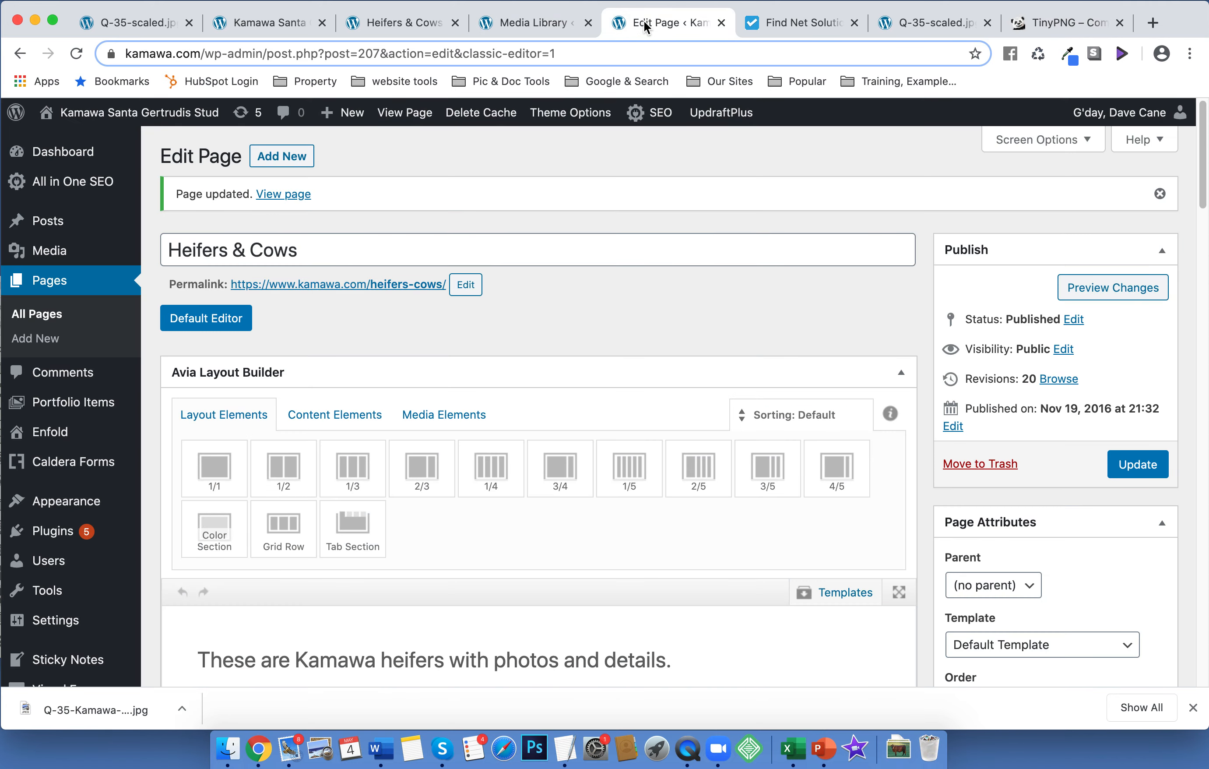
scroll(696, 427, down, 10)
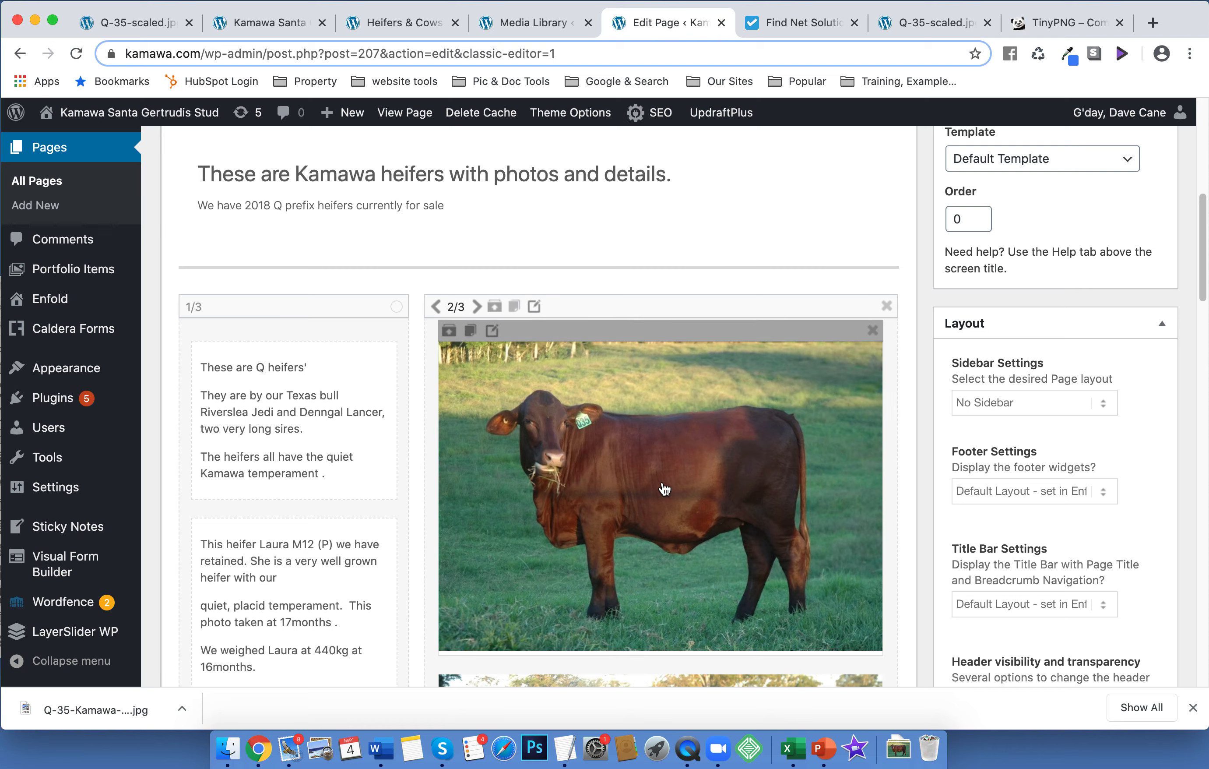
double_click(664, 489)
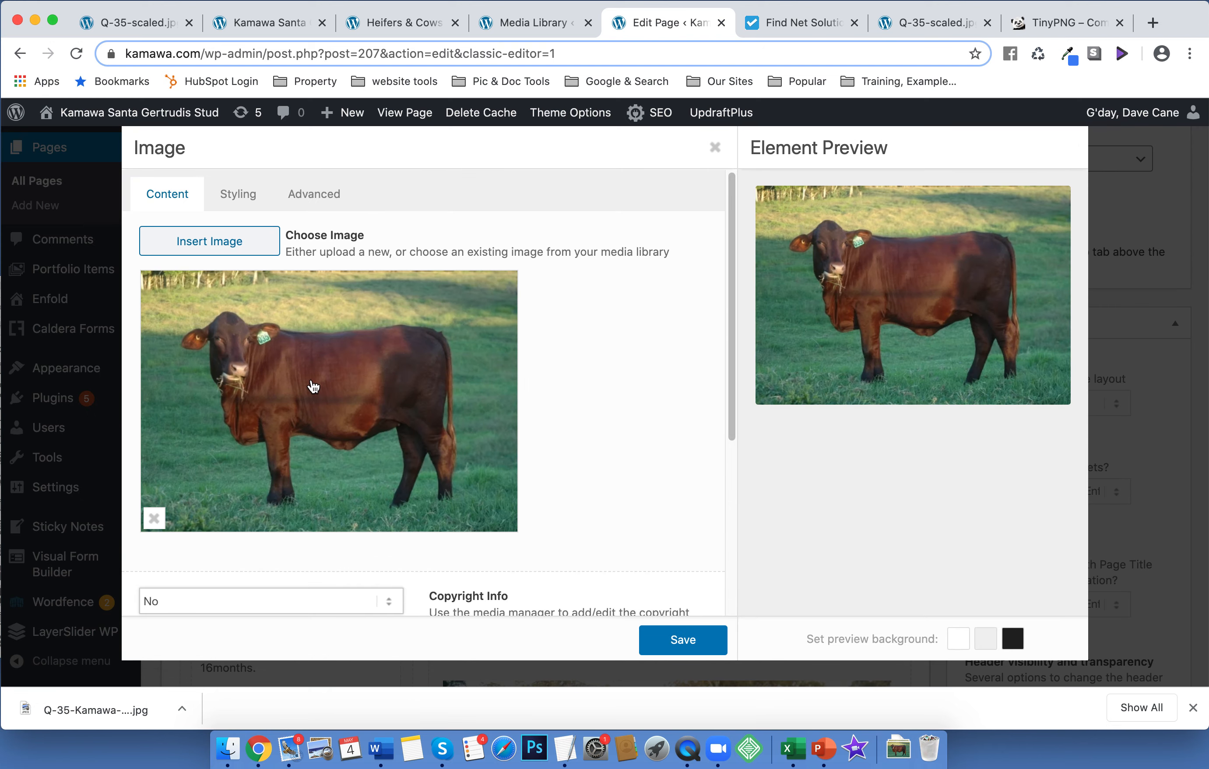
click(314, 387)
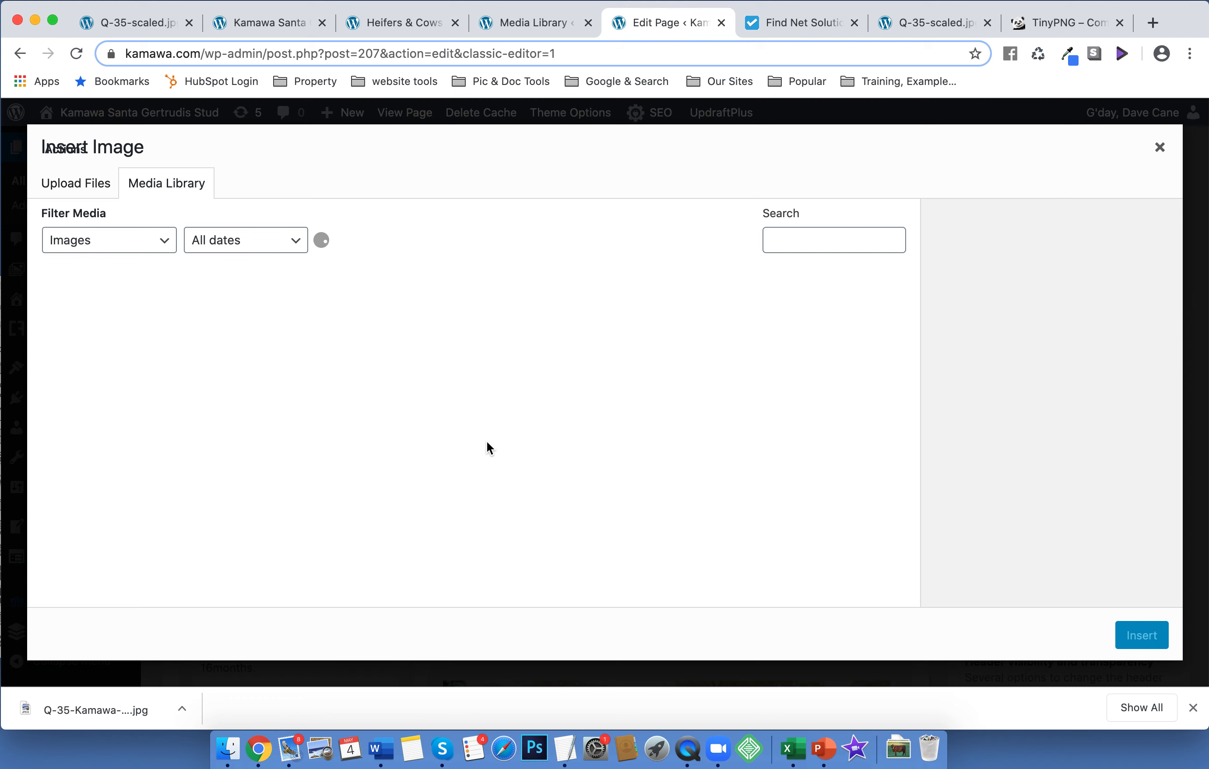
click(75, 184)
click(586, 412)
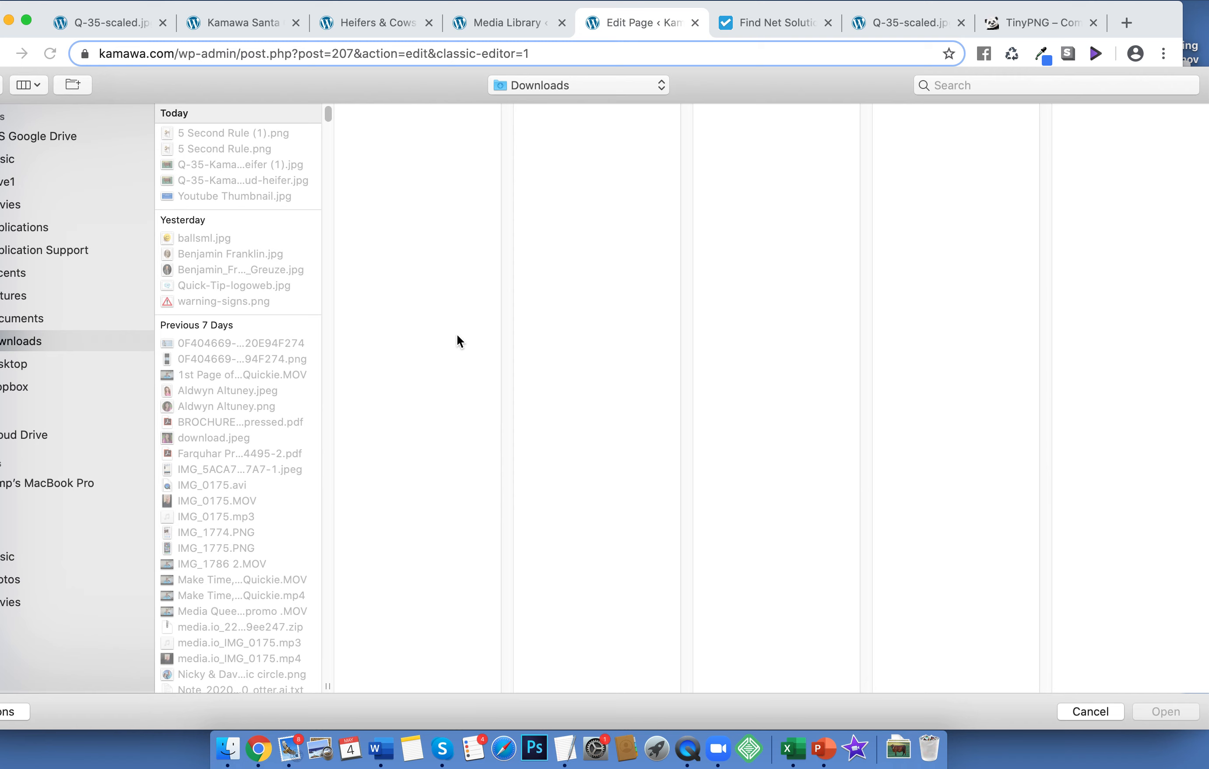
click(167, 165)
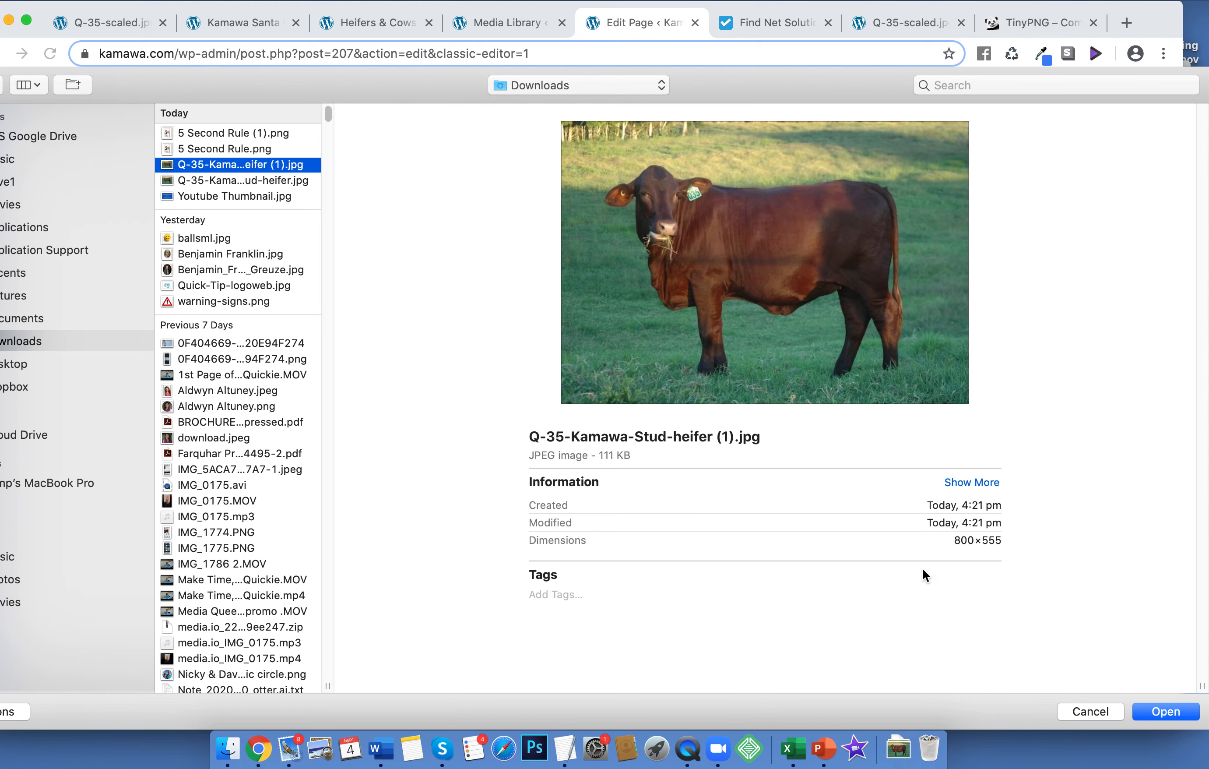
click(1165, 711)
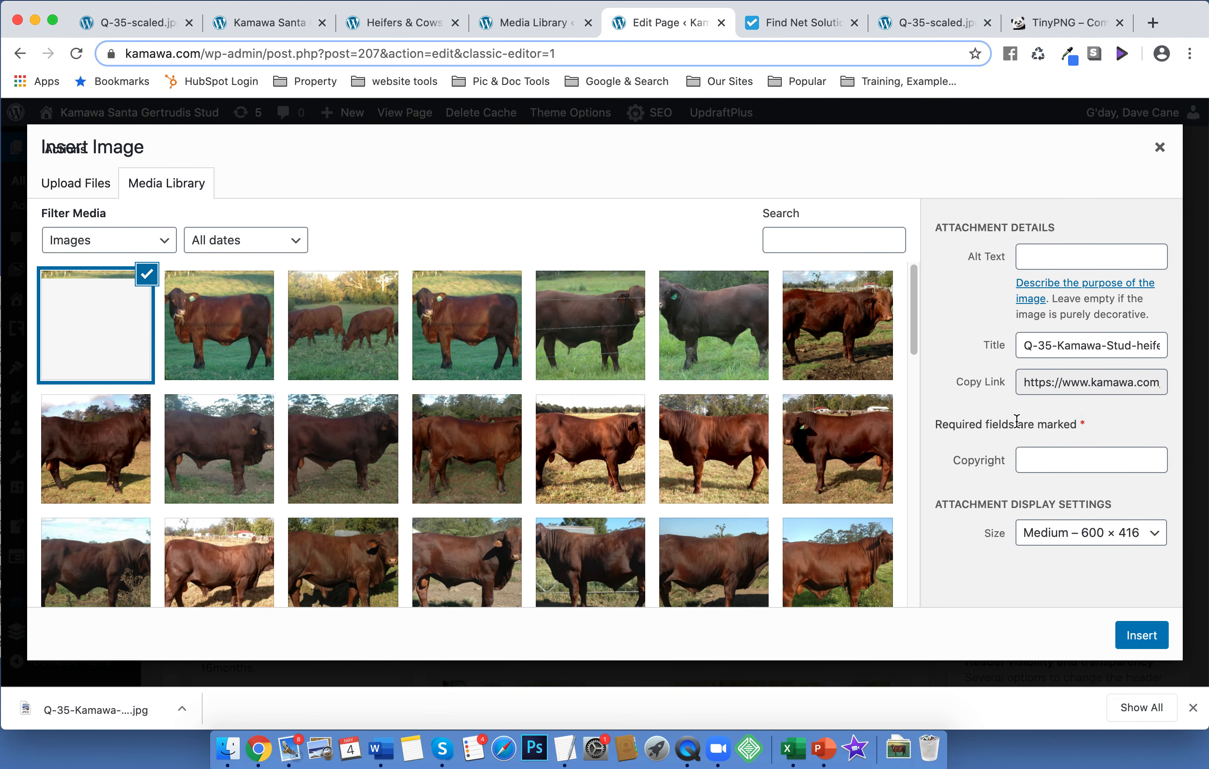
Change the image title to 'Q 35 Kamawa Stud heifer'
click(1038, 347)
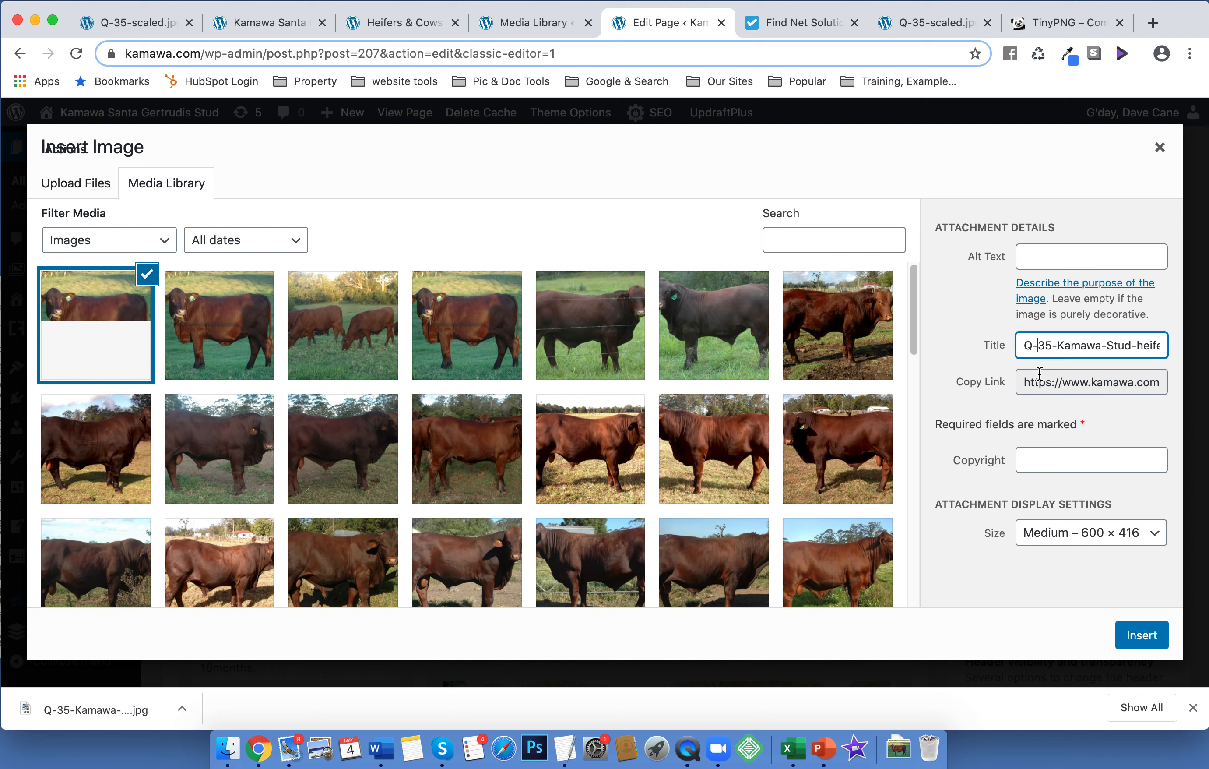
key(BackSpace)
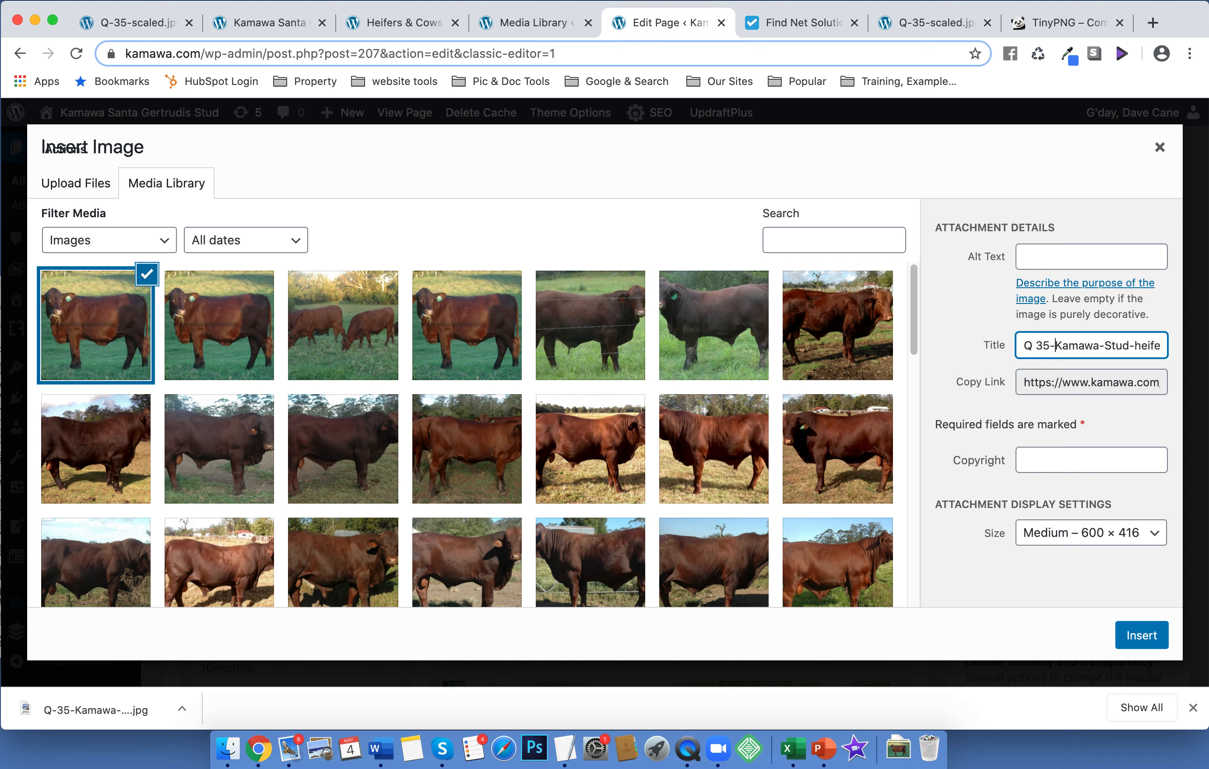
key(BackSpace)
key(BackSpace)
key(BackSpace)
key(BackSpace)
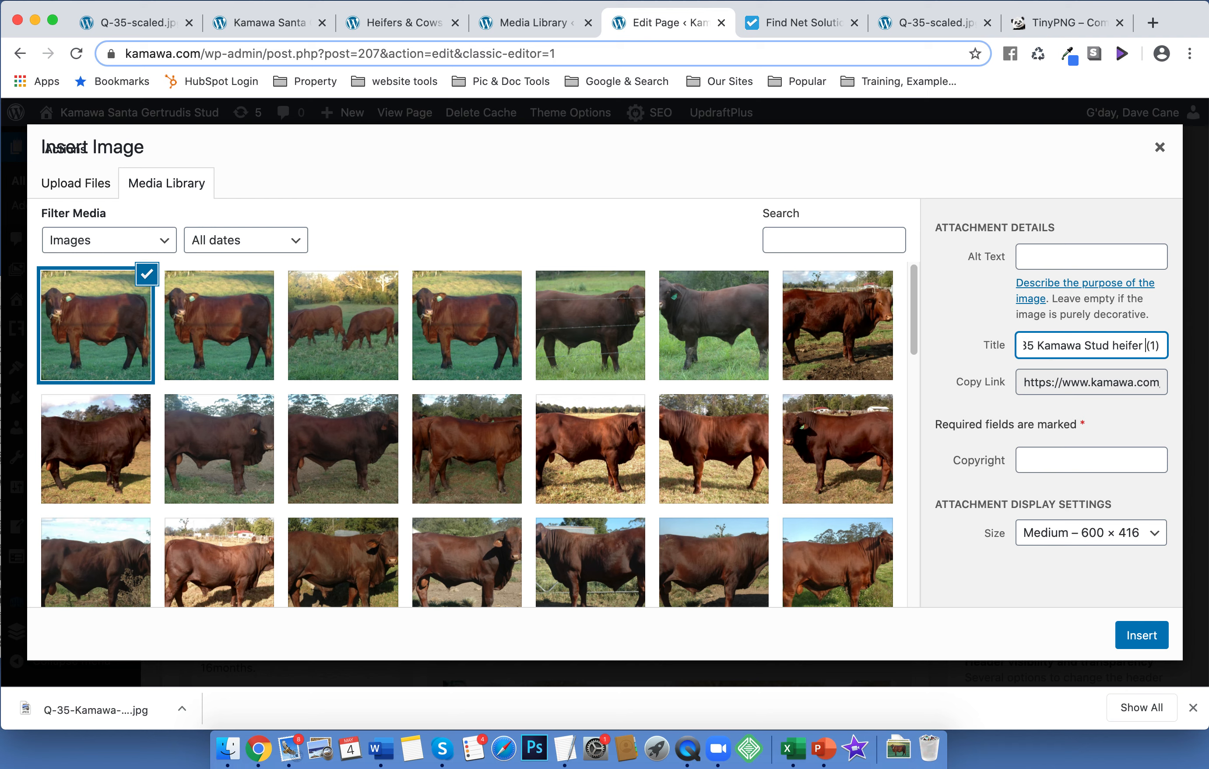
key(BackSpace)
key(BackSpace)
key(BackSpace)
key(BackSpace)
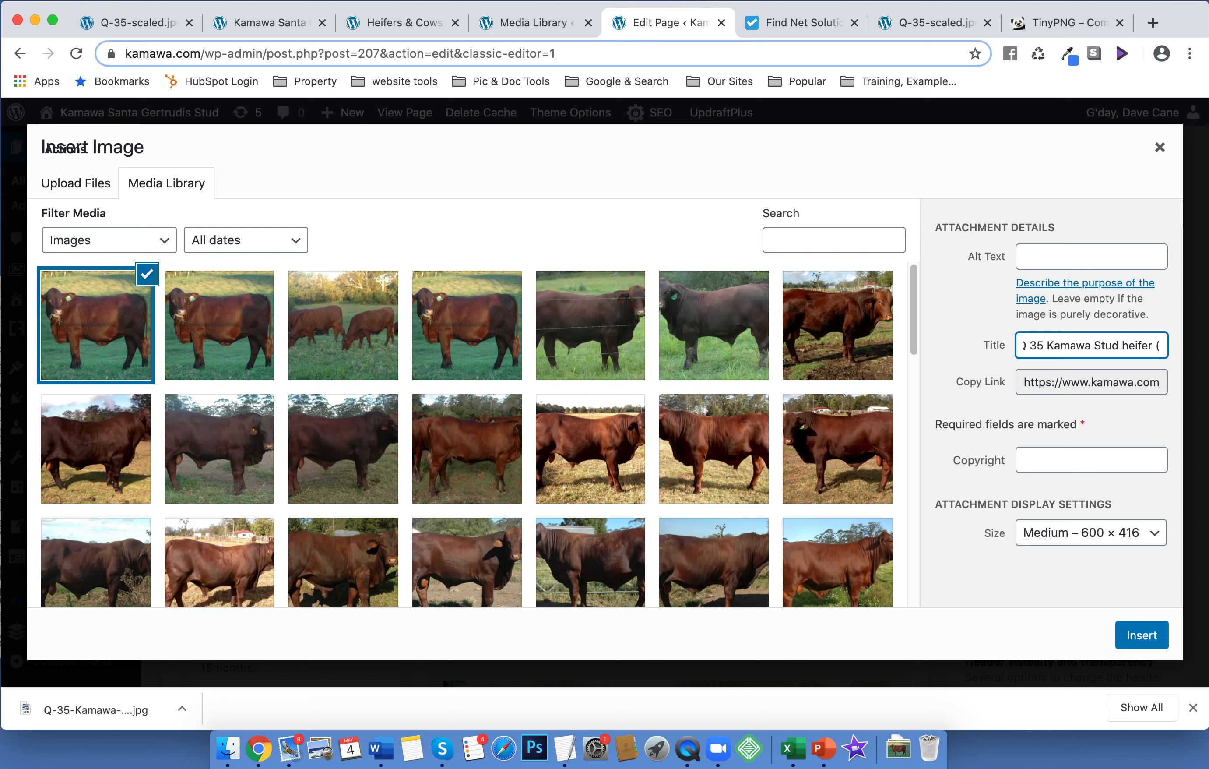
Copy the title into the Alt Text field and insert the photo
drag(1161, 346, 994, 351)
key(super+c)
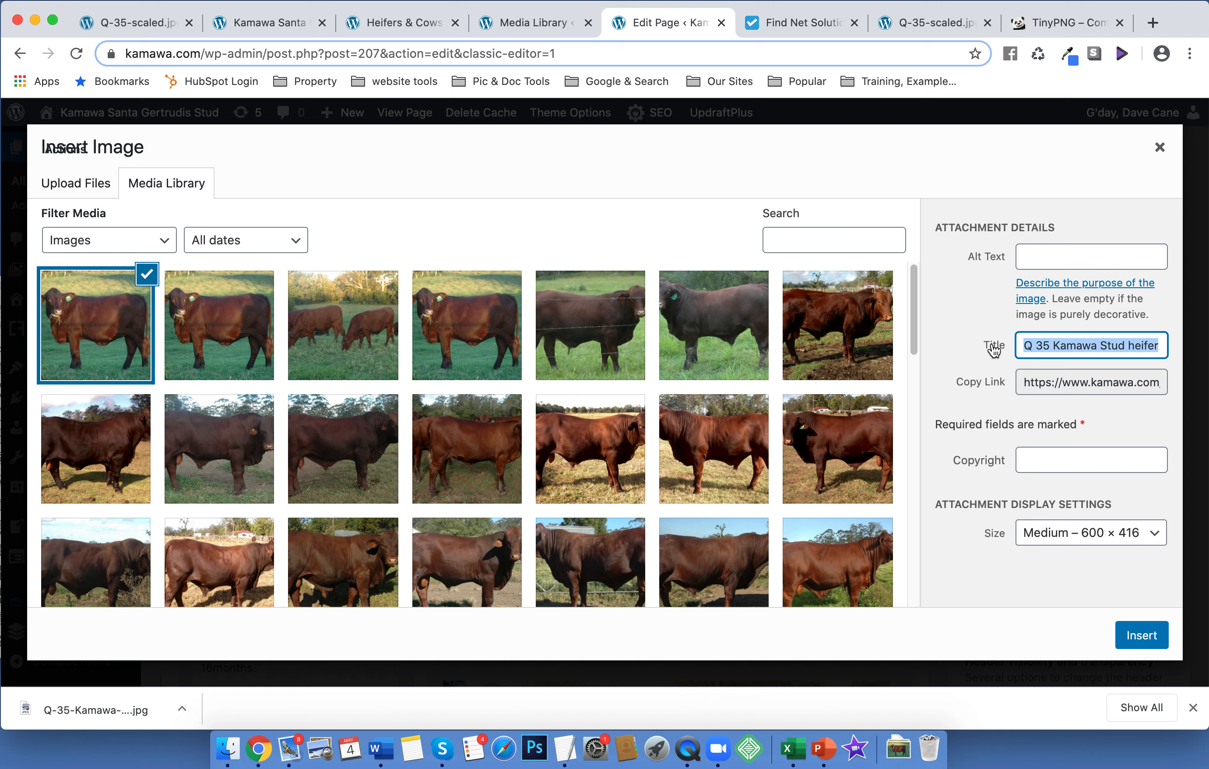
click(1046, 258)
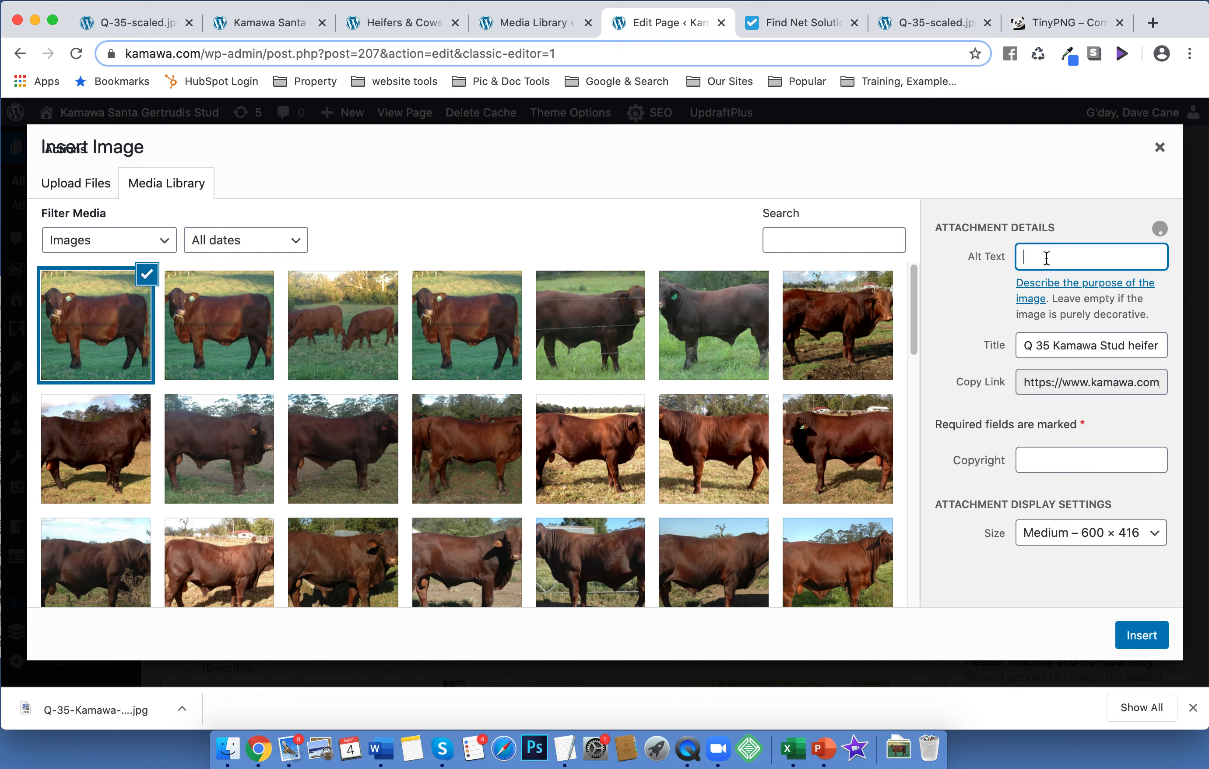
key(super+v)
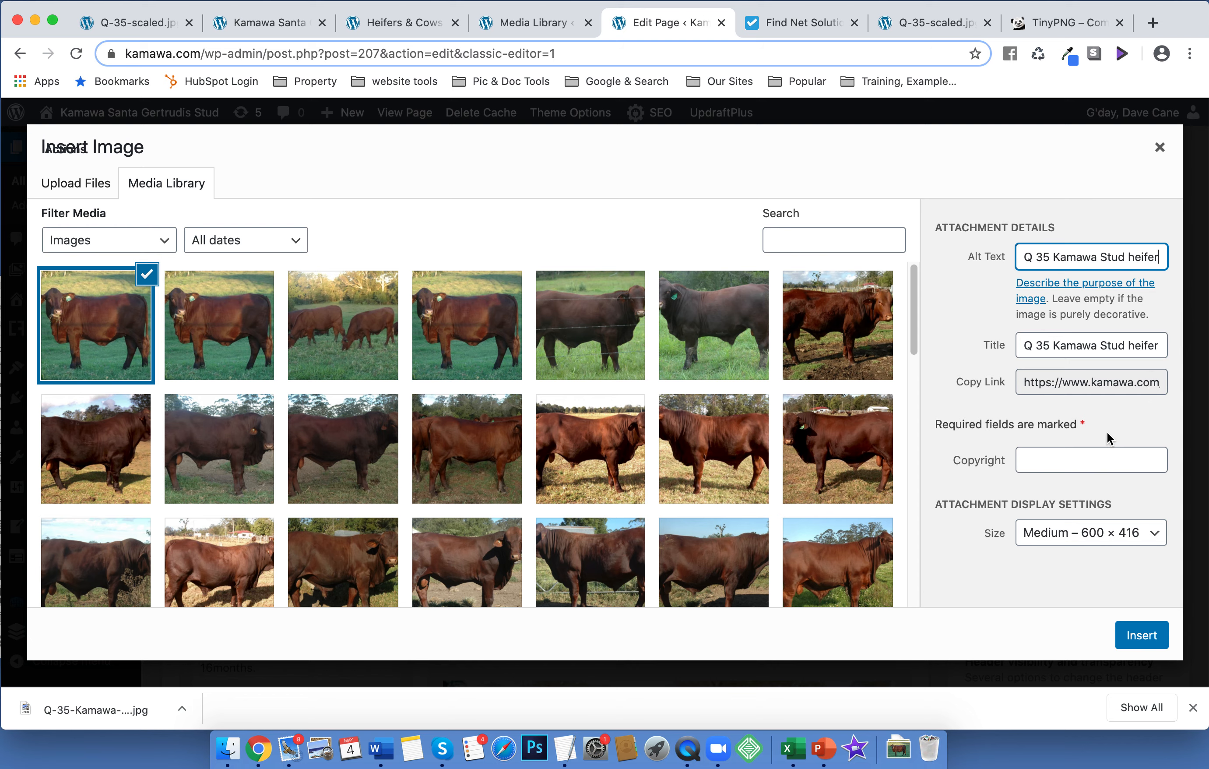
click(1141, 635)
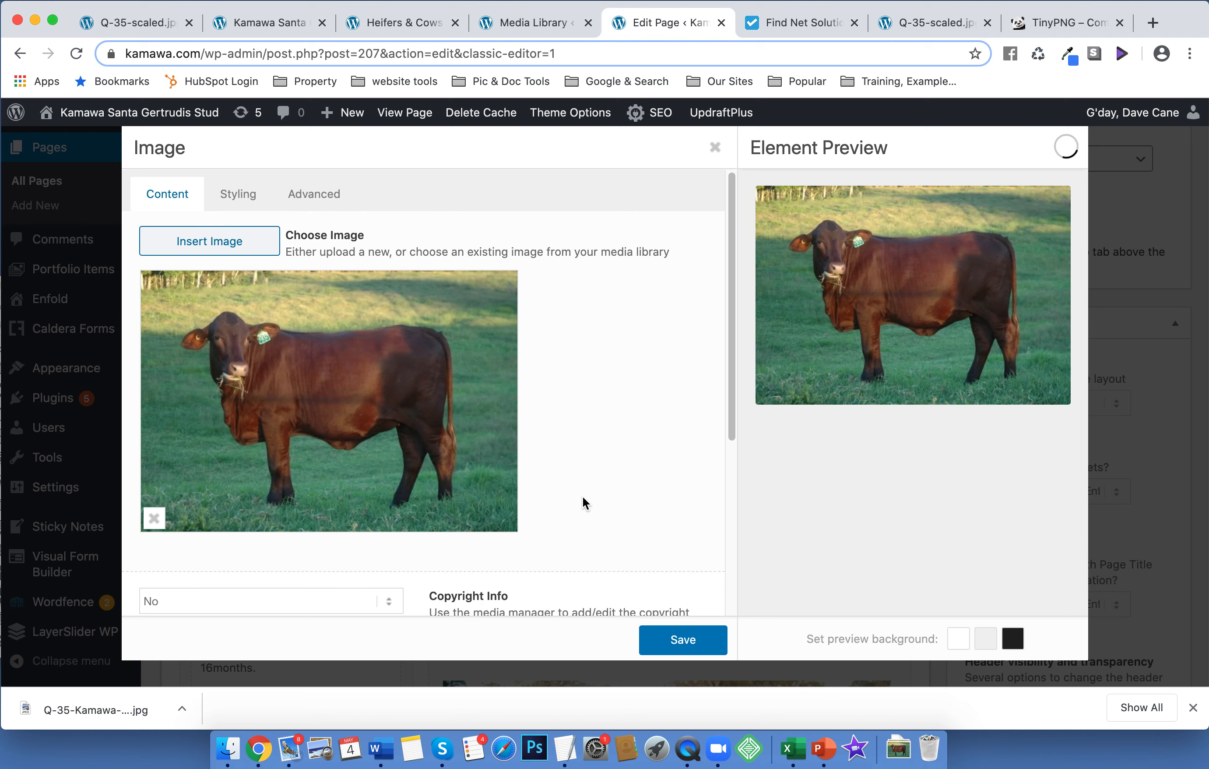
Save the image element and update the Heifers & Cows page
click(673, 640)
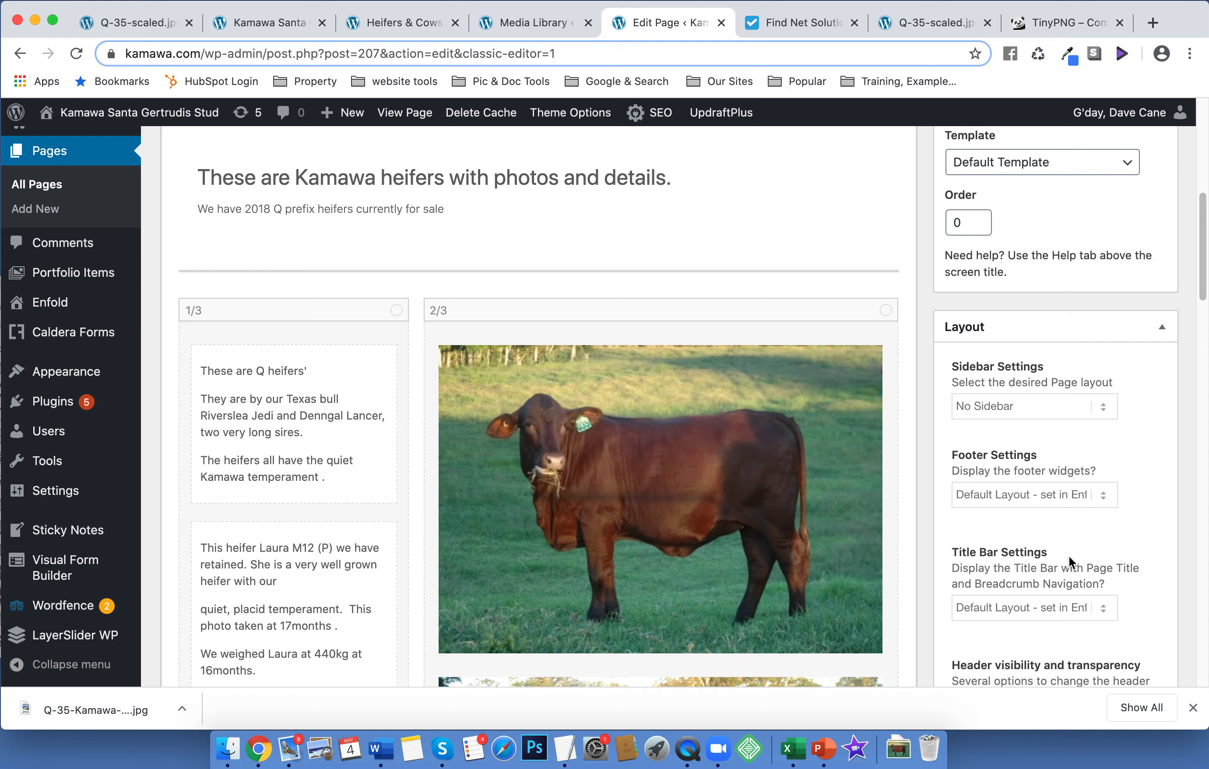
scroll(1071, 560, up, 5)
scroll(1070, 562, up, 3)
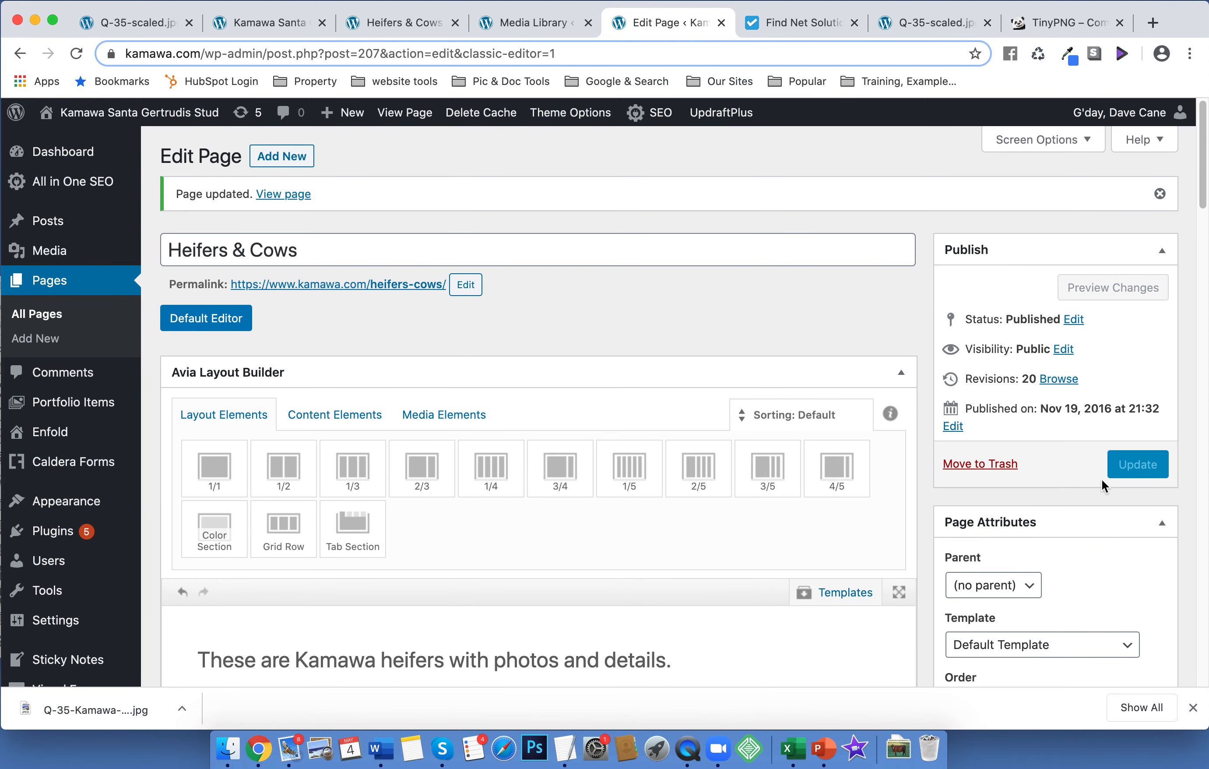
click(1120, 463)
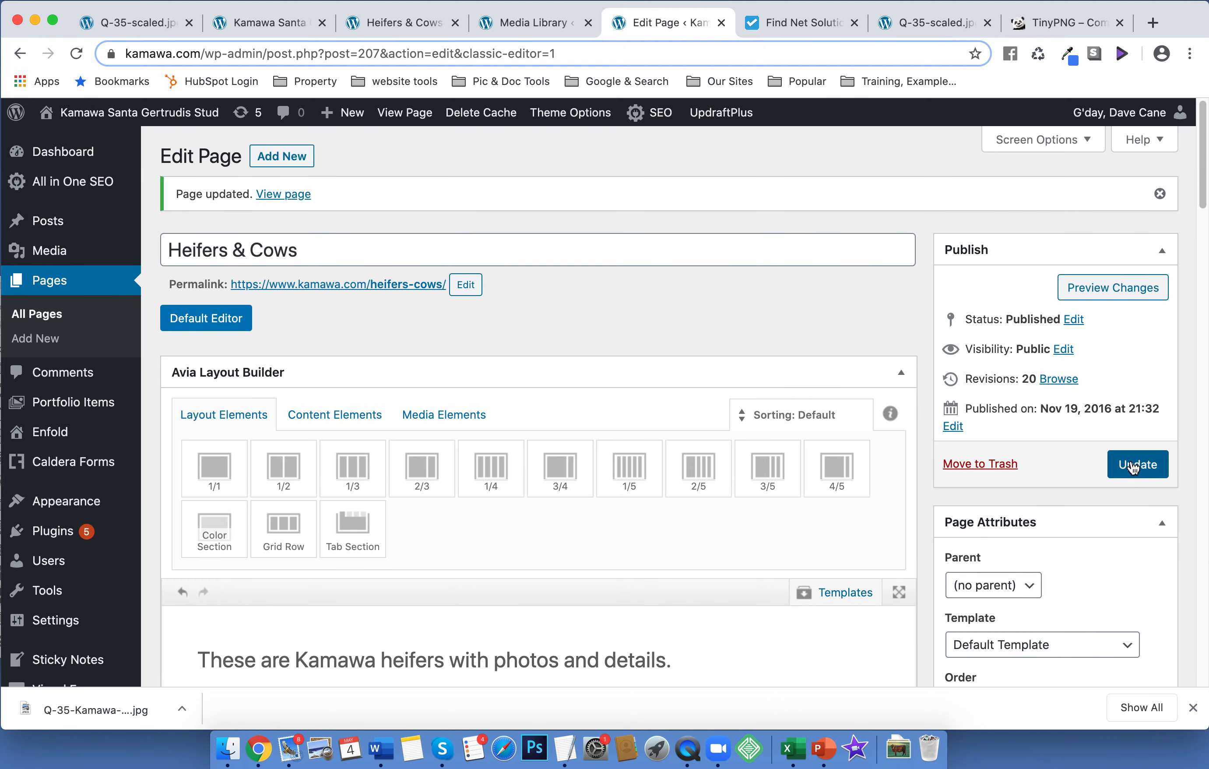
Reload the live Heifers & Cows page to check the new photo, then return to TinyPNG
click(402, 24)
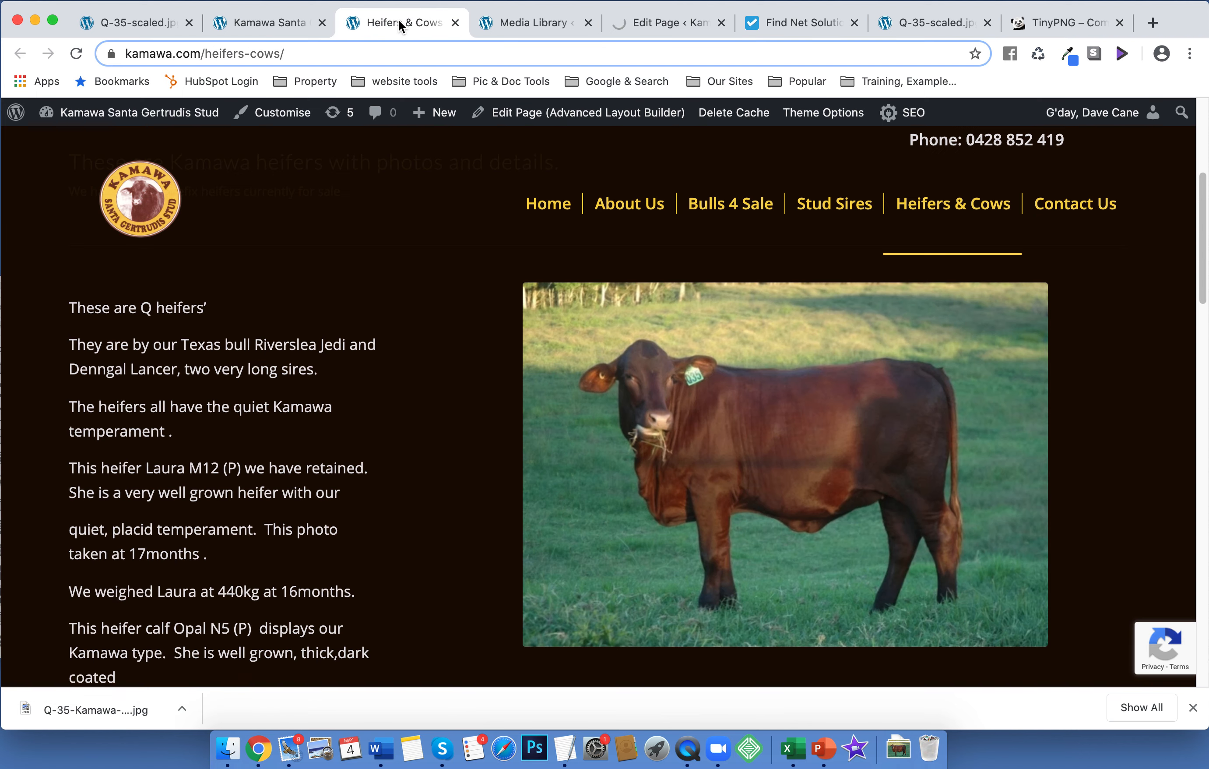
click(76, 55)
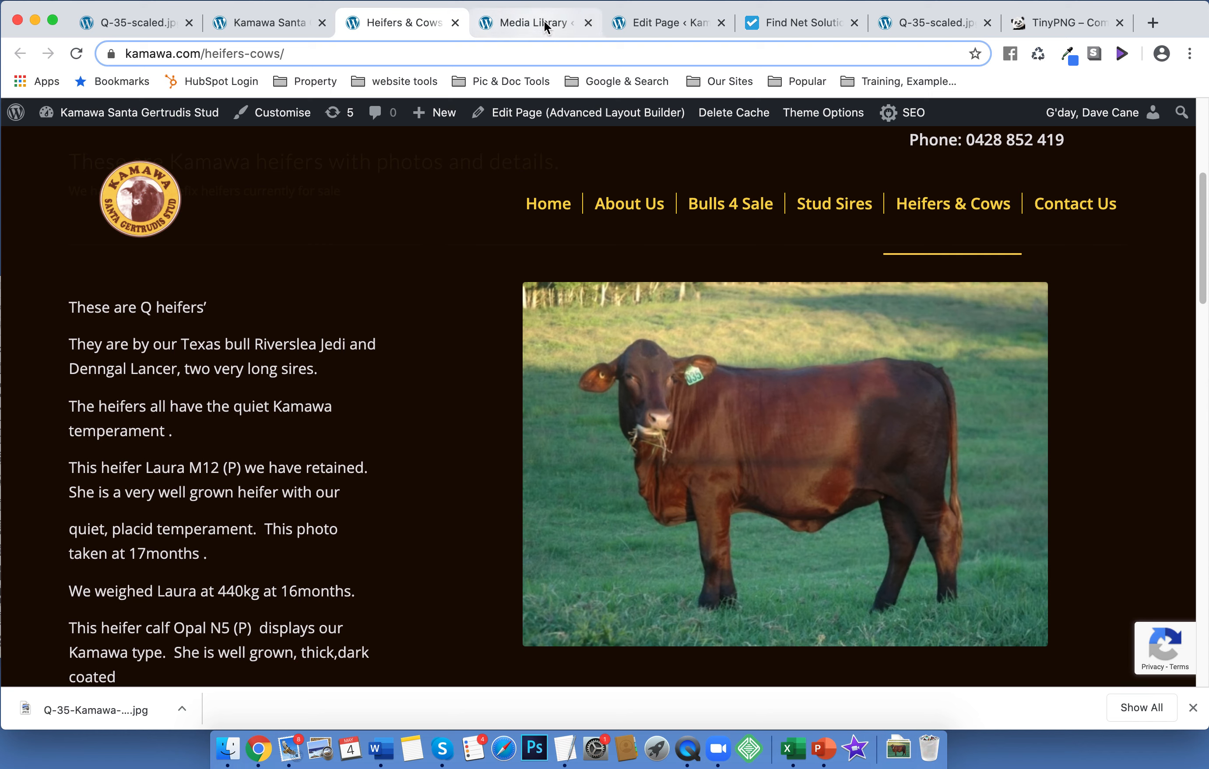
click(1068, 23)
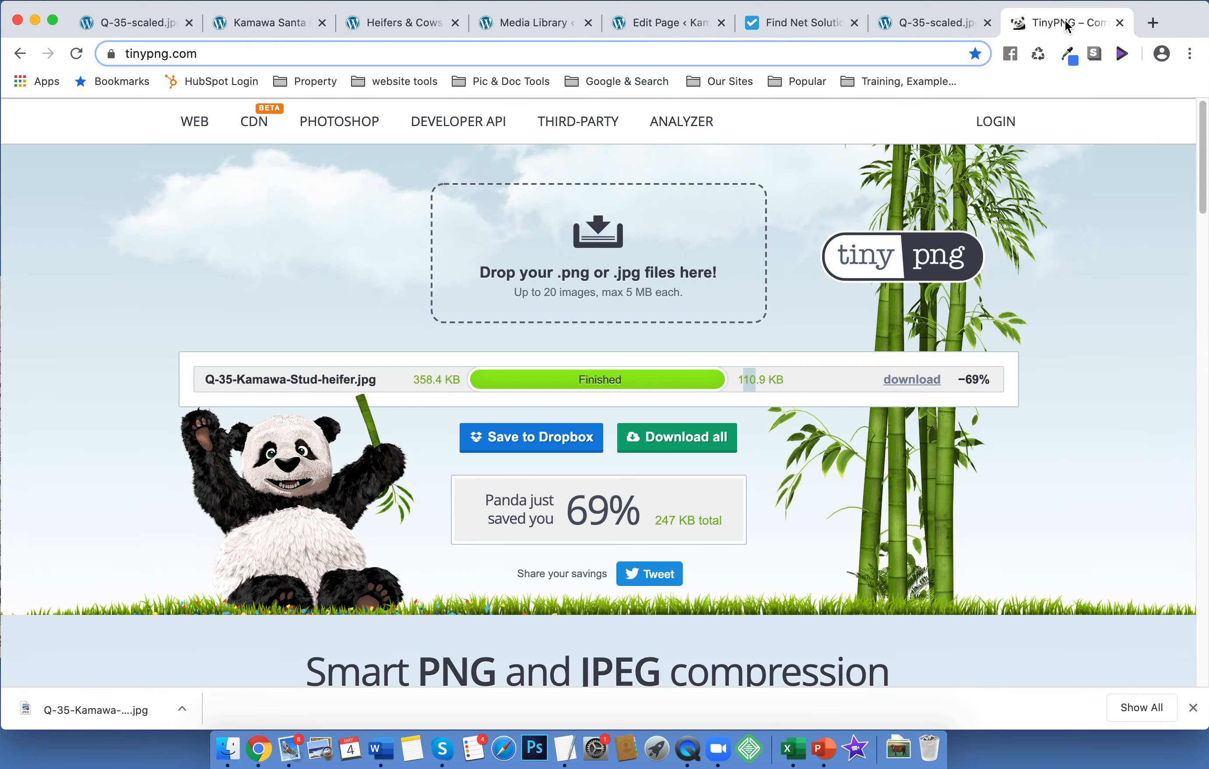
Dismiss the Meetup notification on Find Net Solutions and return to the Q-35-scaled.jpg attachment details
drag(215, 53, 108, 53)
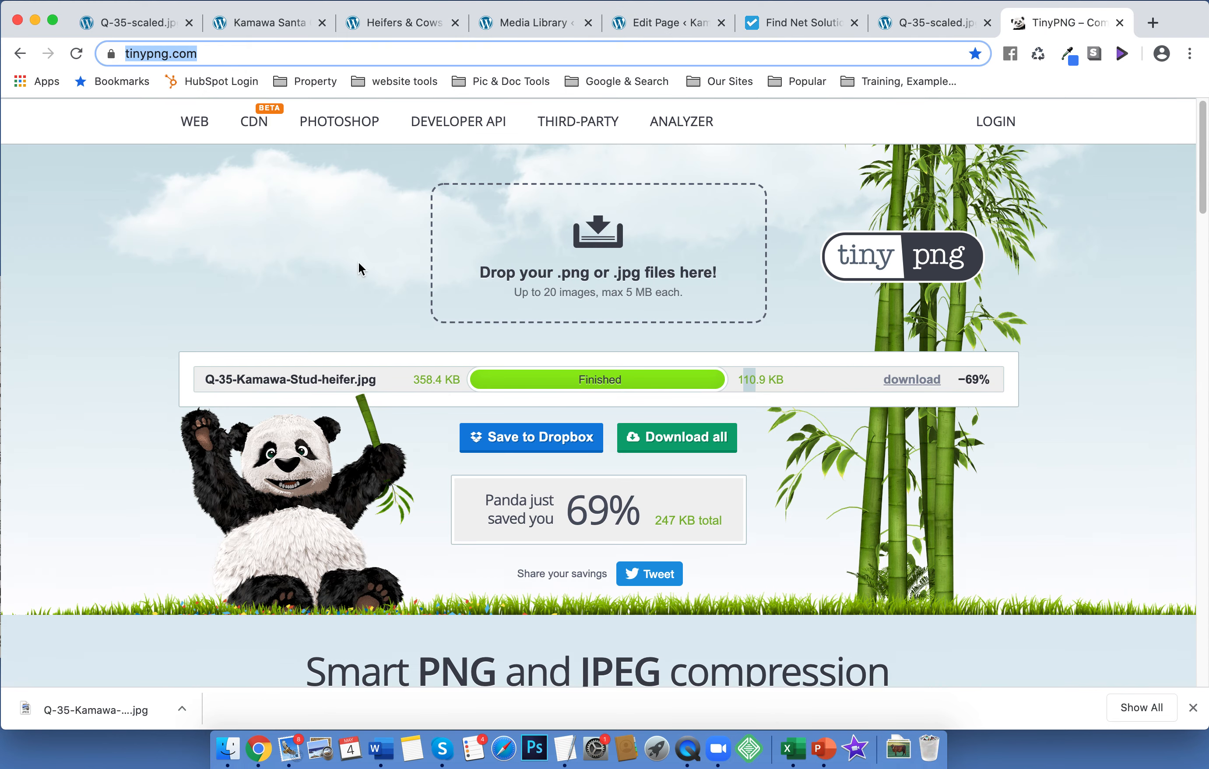
click(1085, 249)
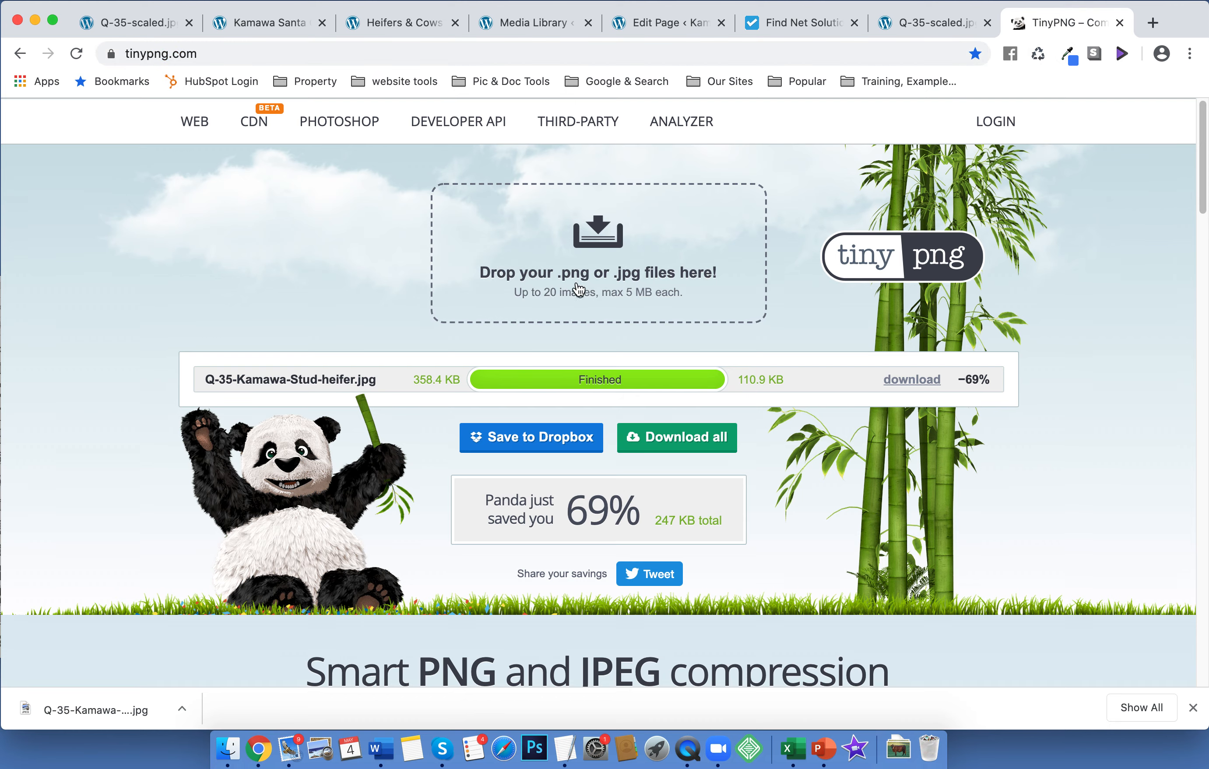
click(806, 32)
mouse_move(958, 37)
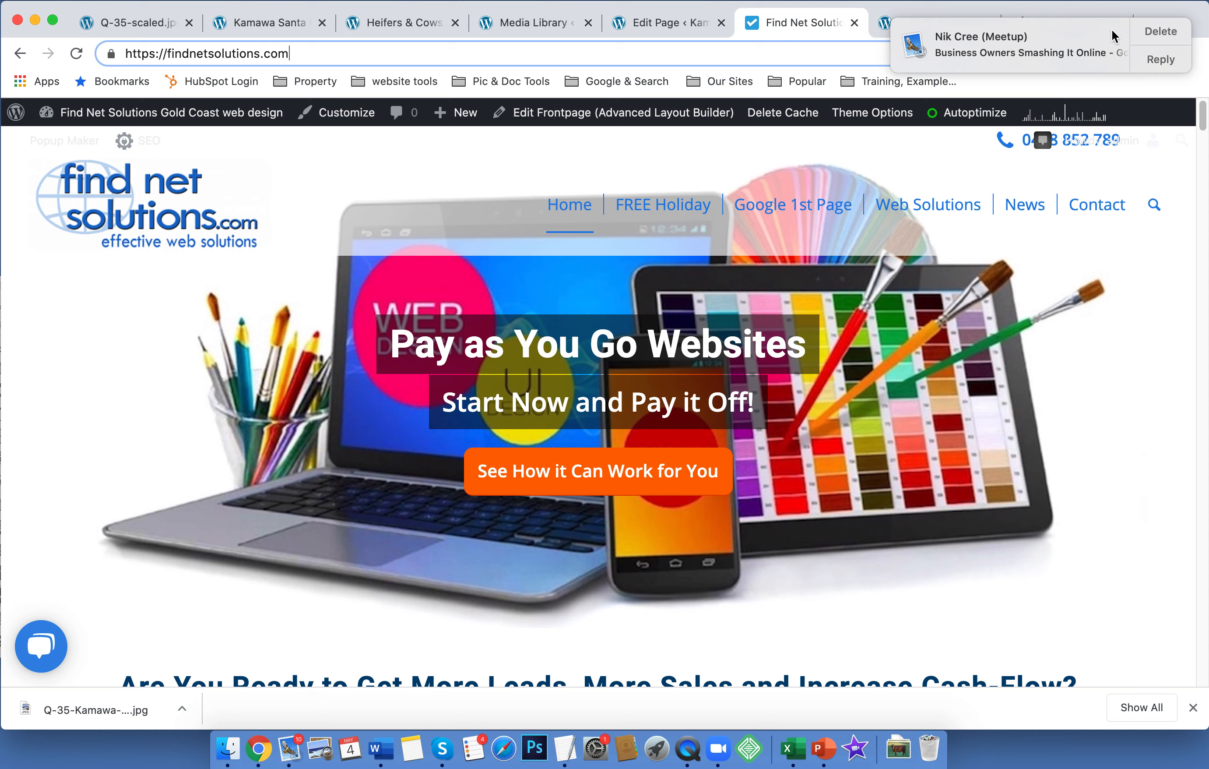
click(1161, 31)
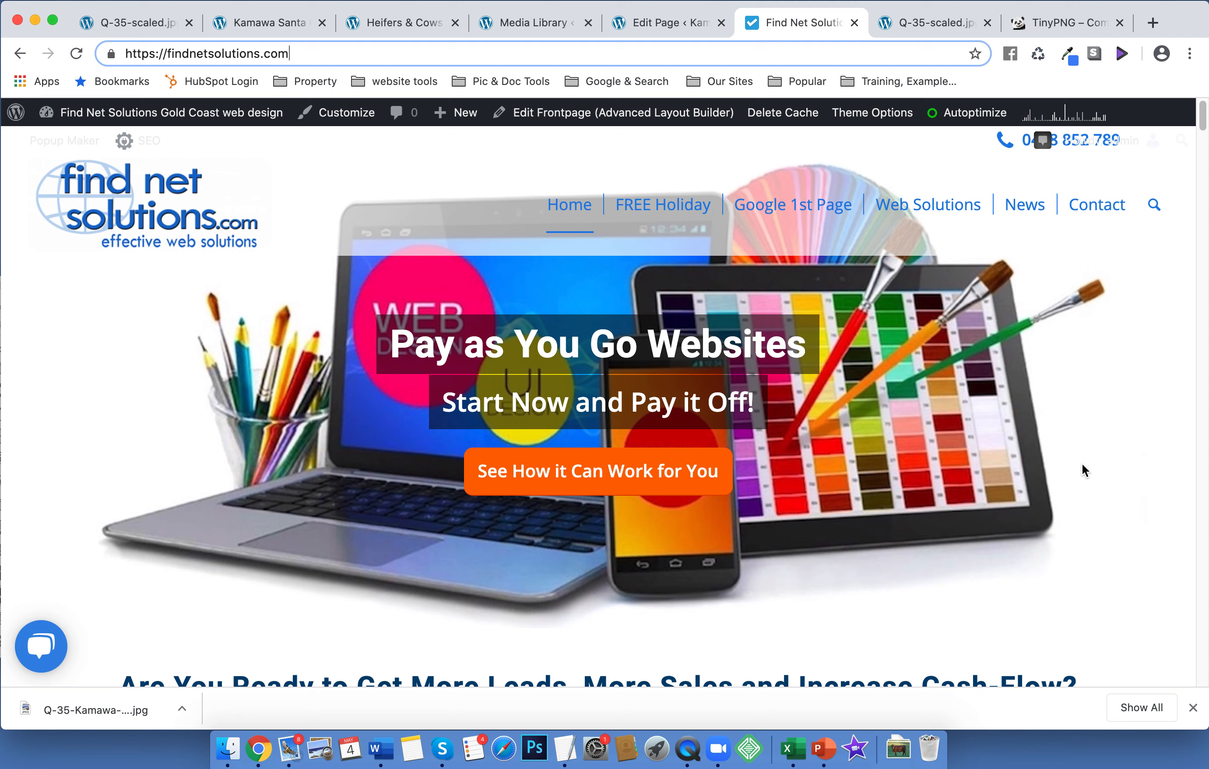
click(1031, 23)
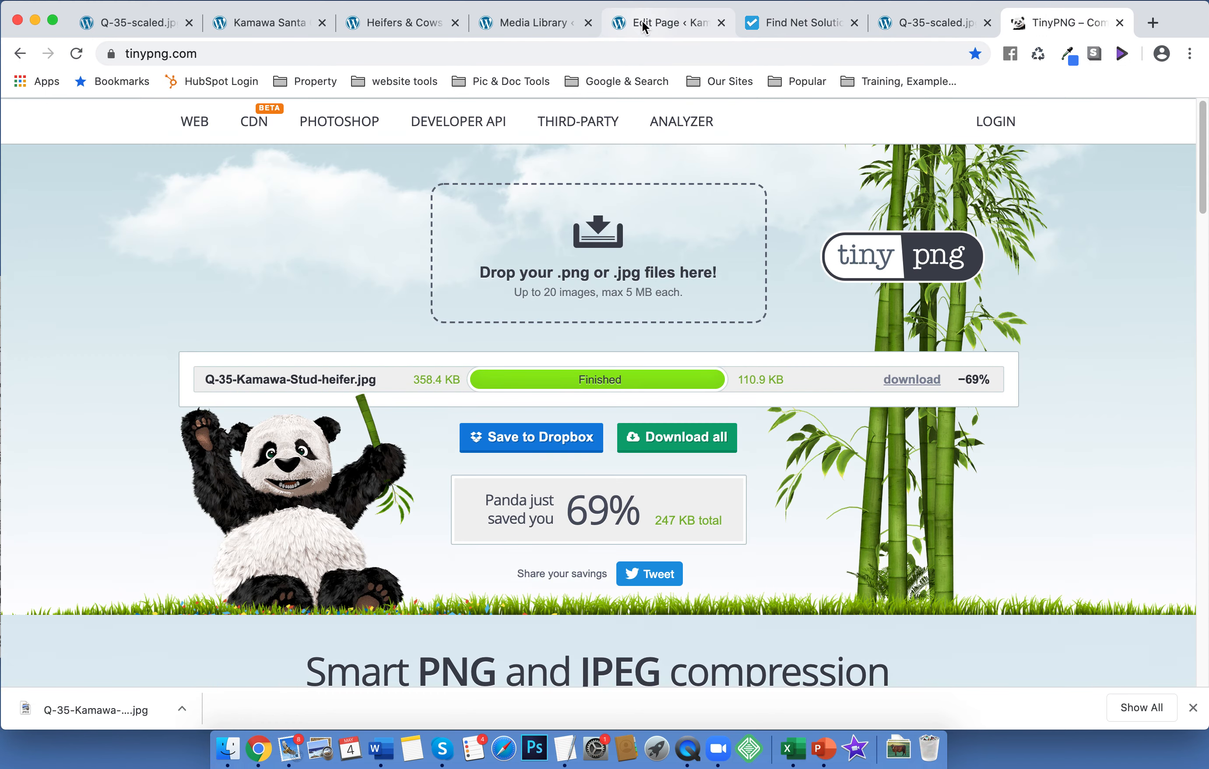
click(539, 23)
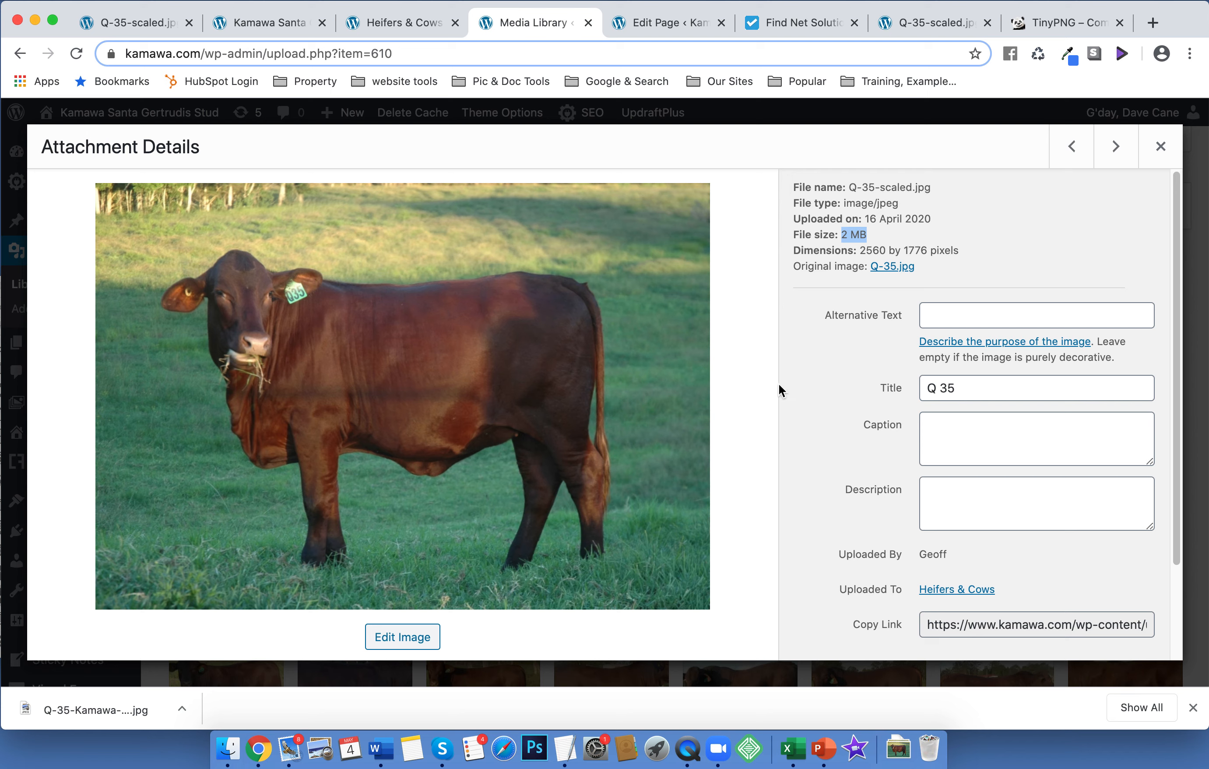
Copy the Q-35-scaled.jpg file URL and load the full-size heifer image in a new tab
scroll(785, 393, down, 1)
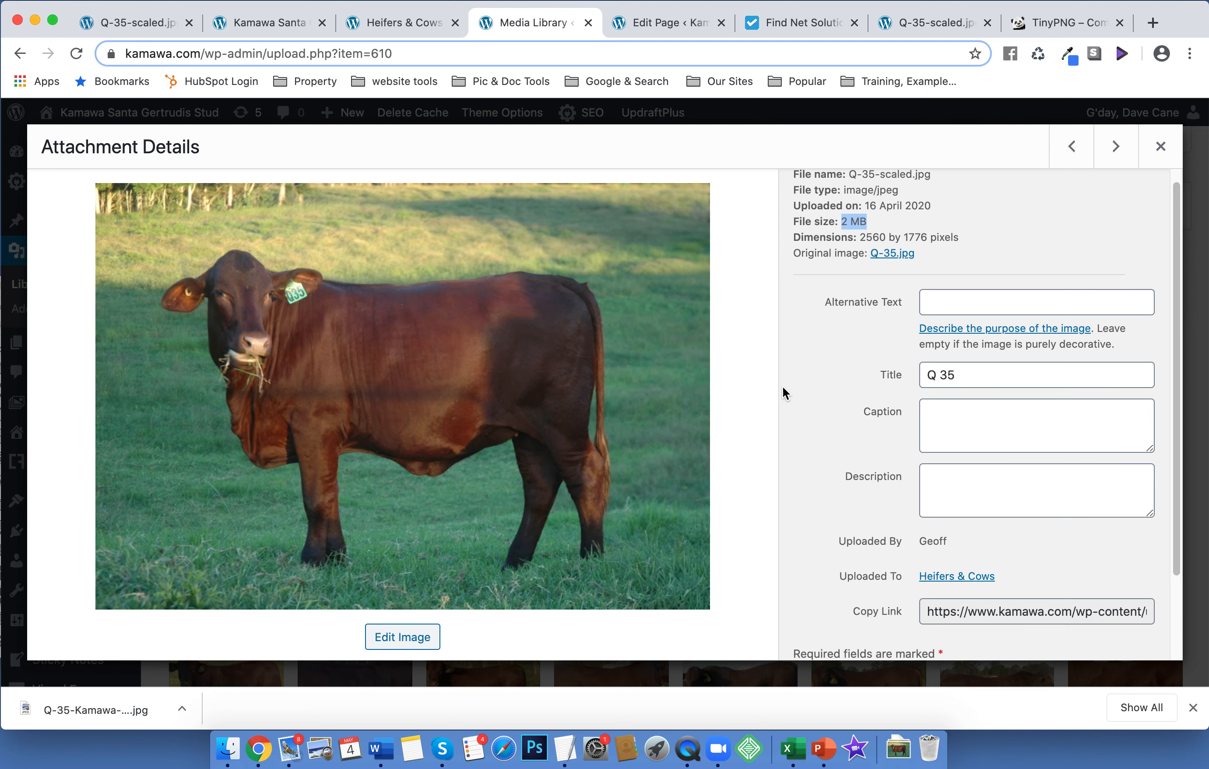
drag(929, 612, 1174, 611)
drag(1148, 612, 855, 610)
key(super+c)
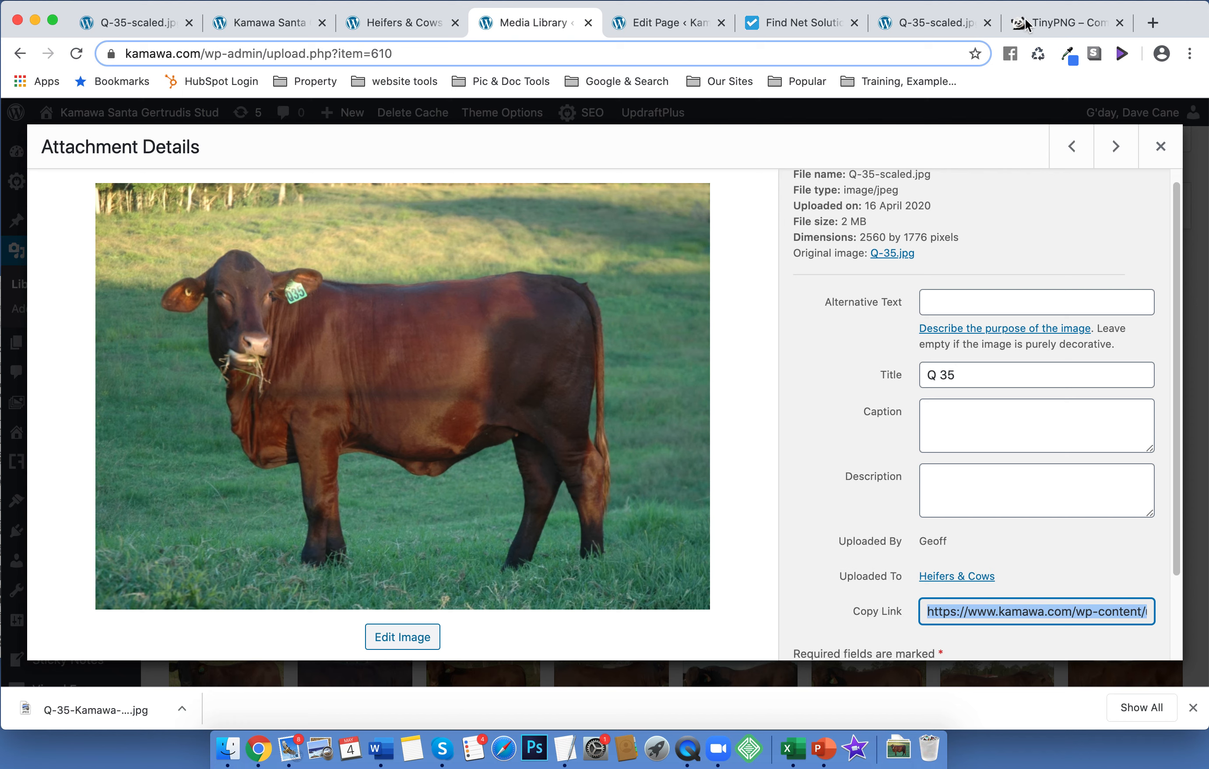
click(1153, 23)
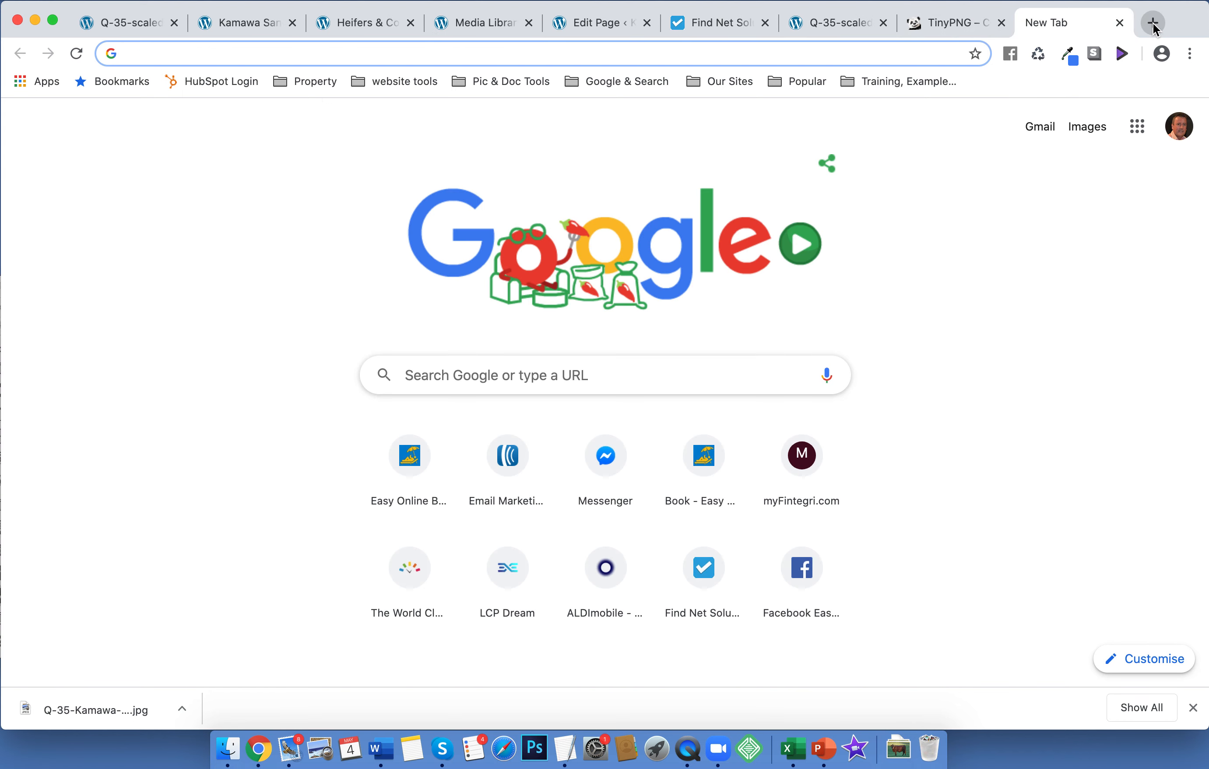
key(super+v)
key(Return)
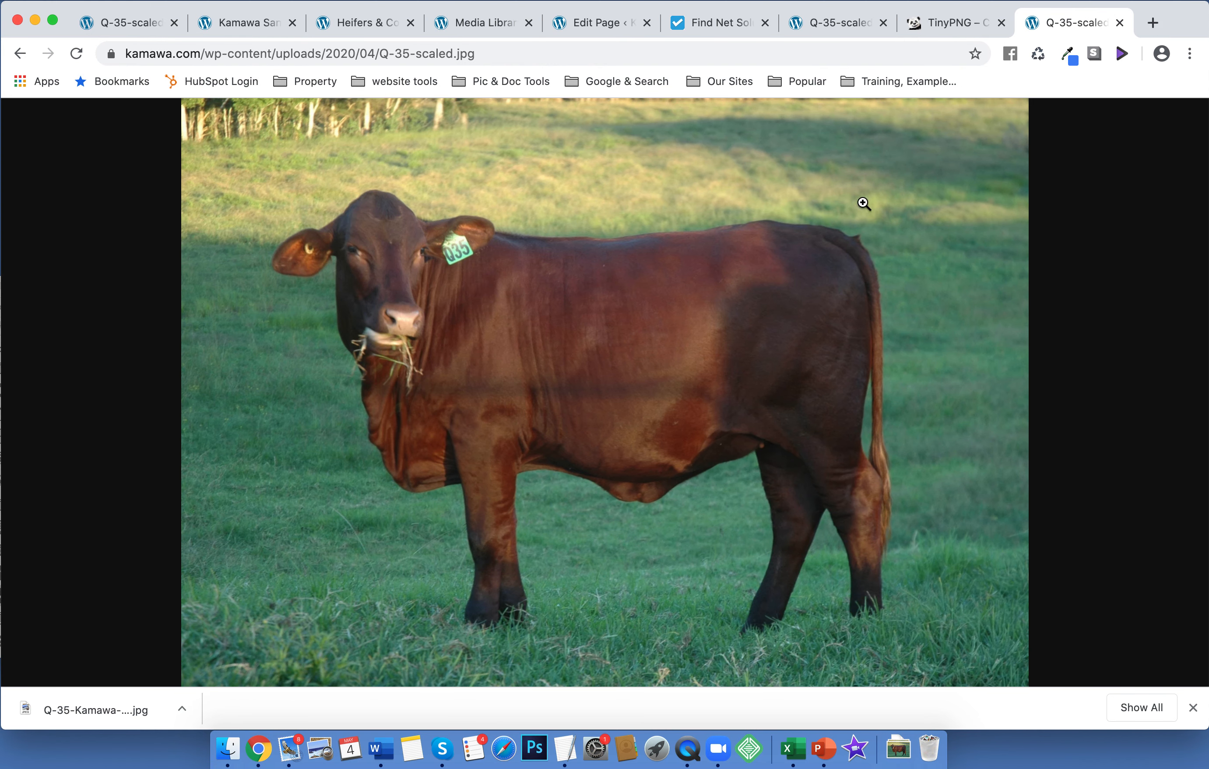
Bring up the heifer image's options without choosing any, then go to the Find Net Solutions site tab
right_click(585, 277)
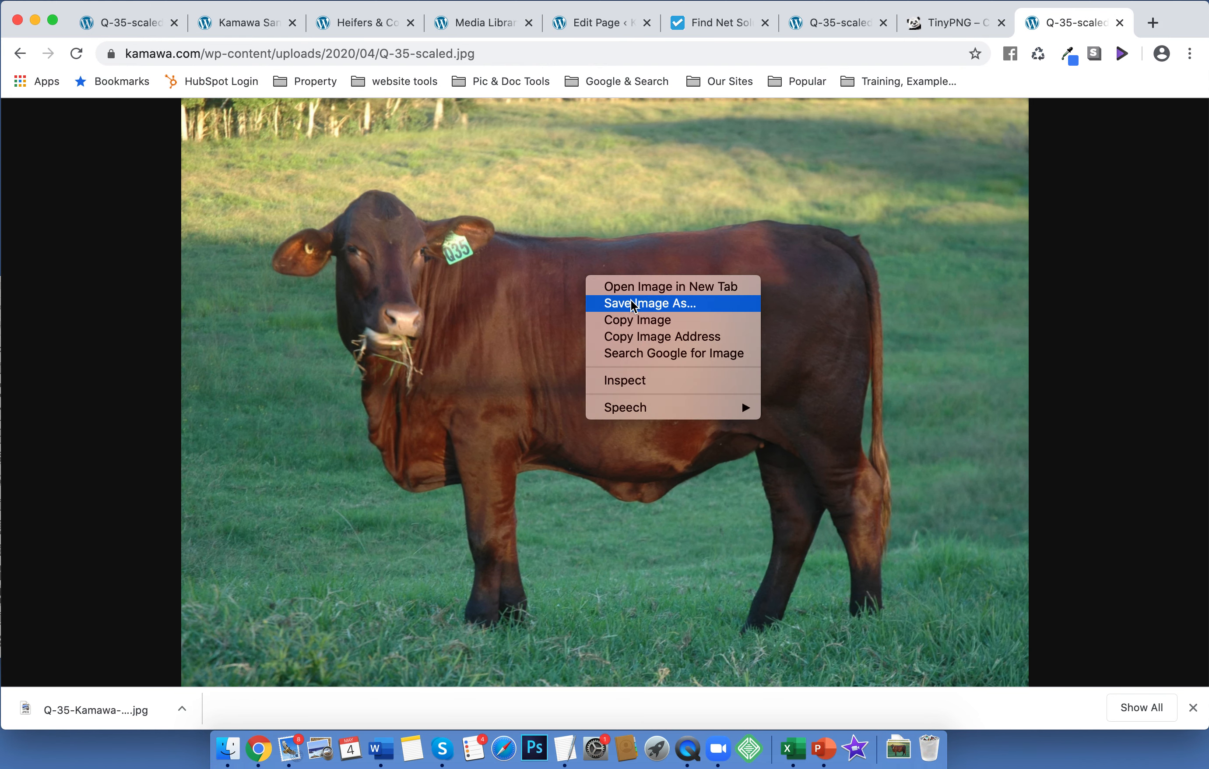
click(1087, 297)
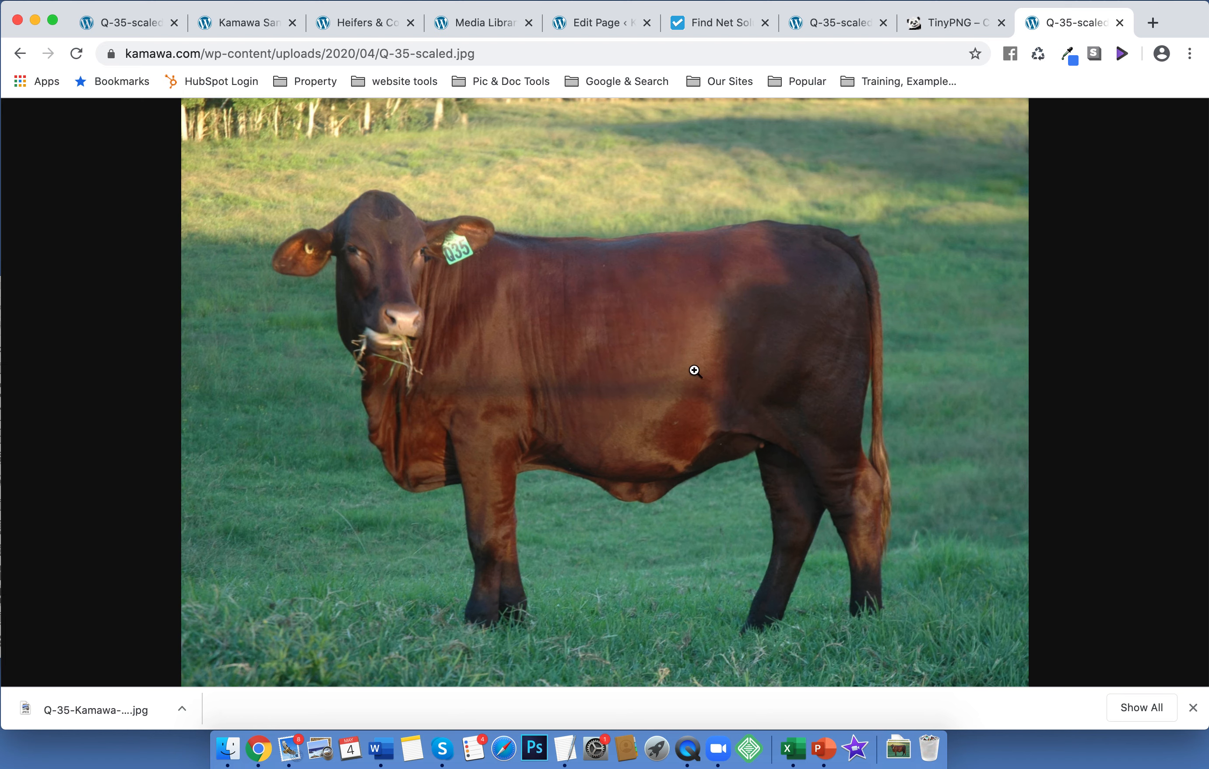
click(714, 22)
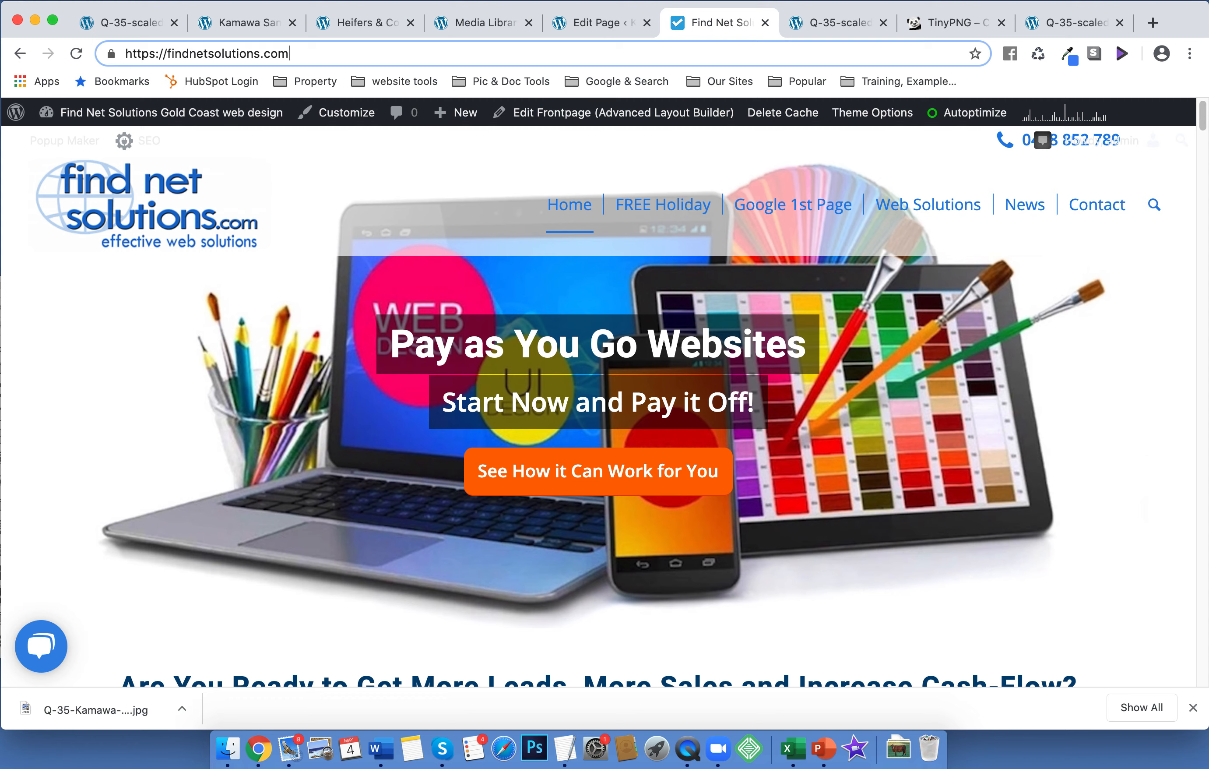
click(965, 23)
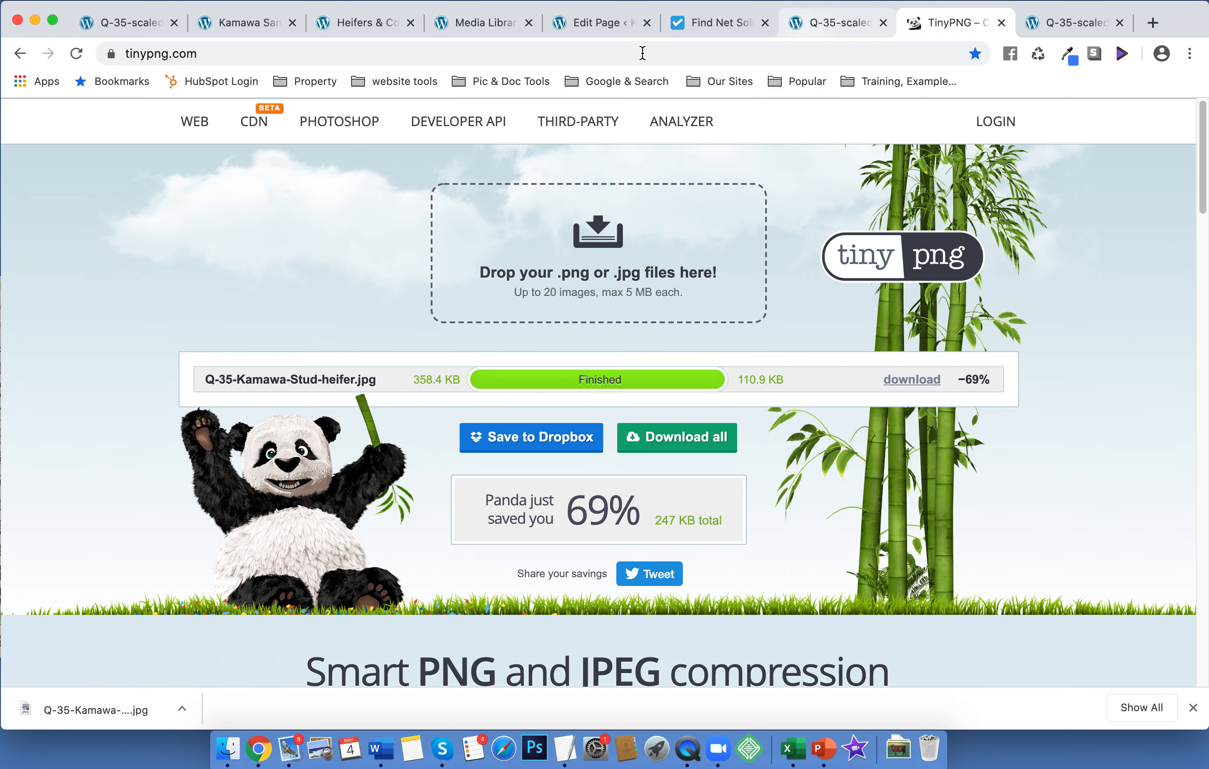
click(701, 25)
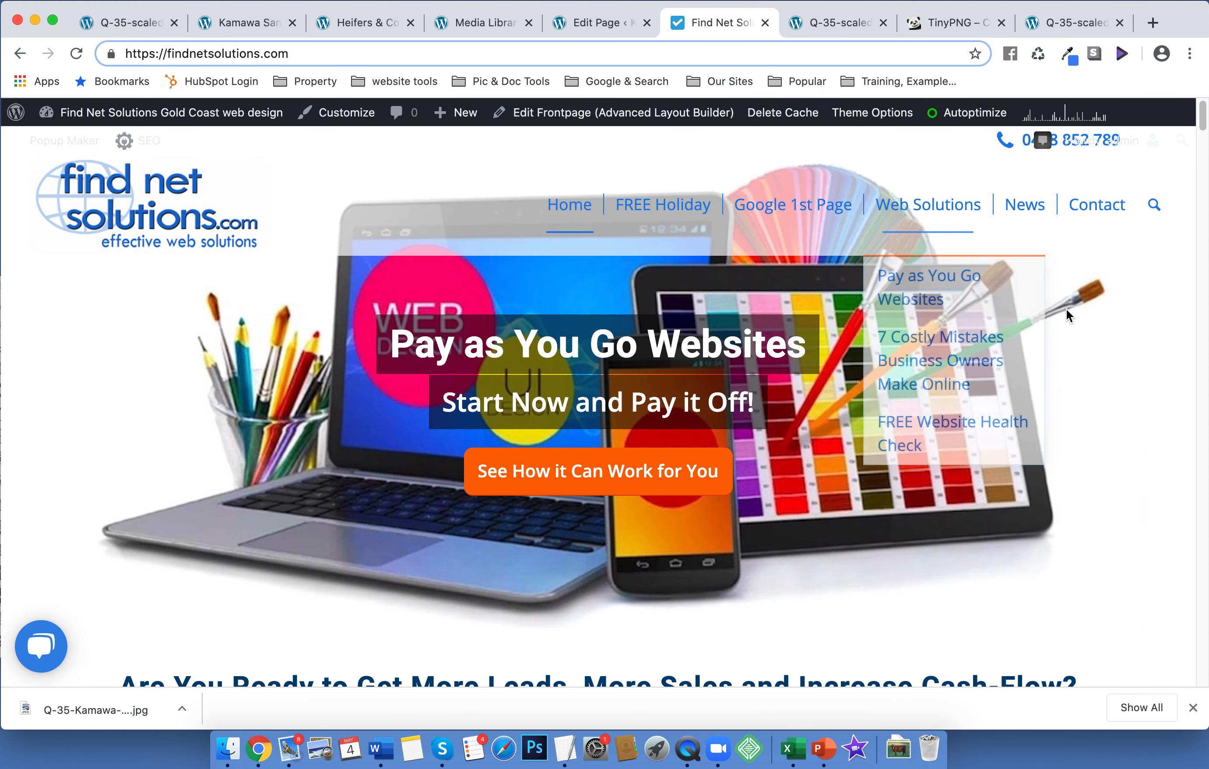